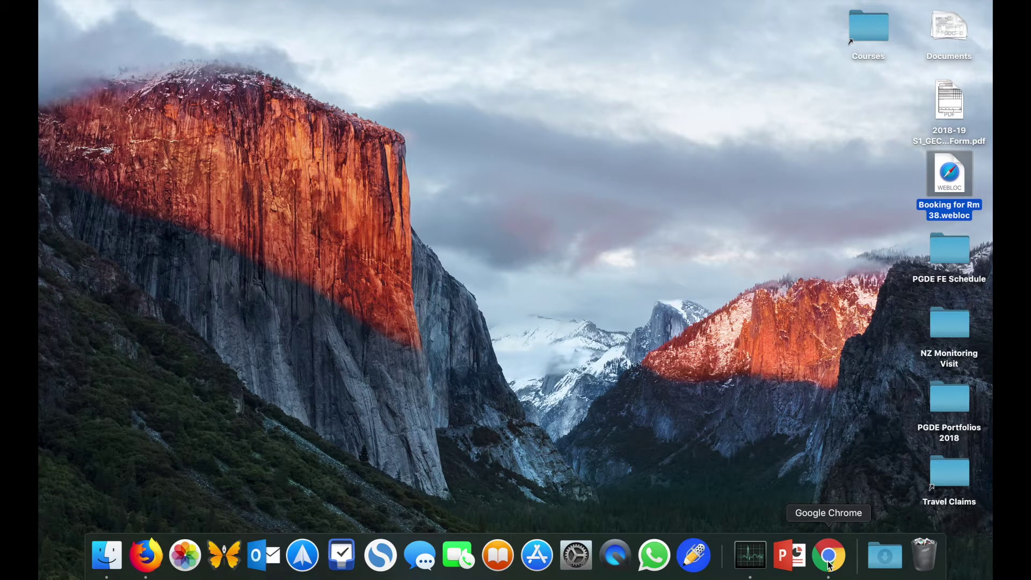
# Launch Google Chrome from the Dock
pyautogui.click(829, 557)
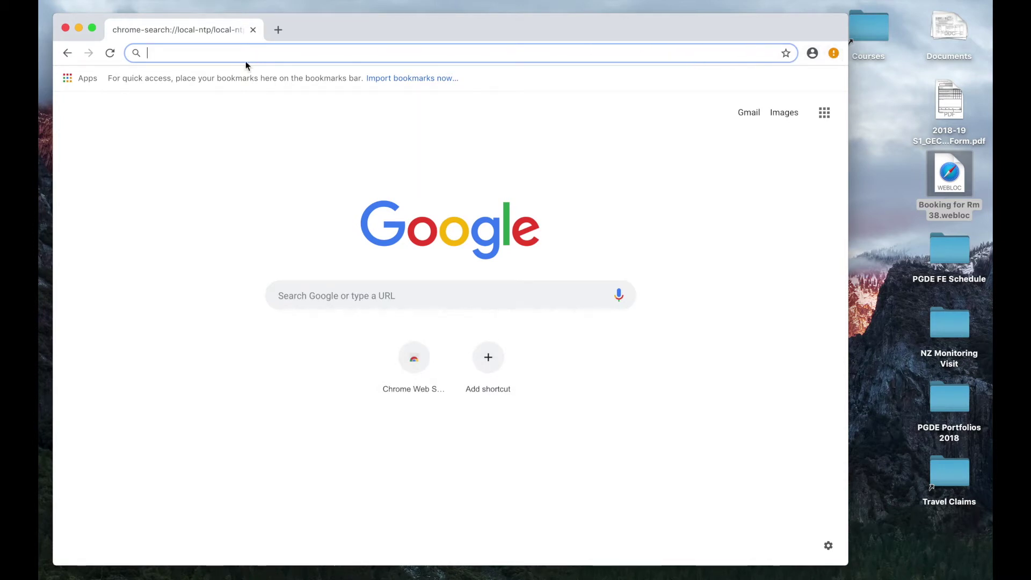
# Make the Chrome window full screen and put the cursor in the address bar
pyautogui.click(92, 28)
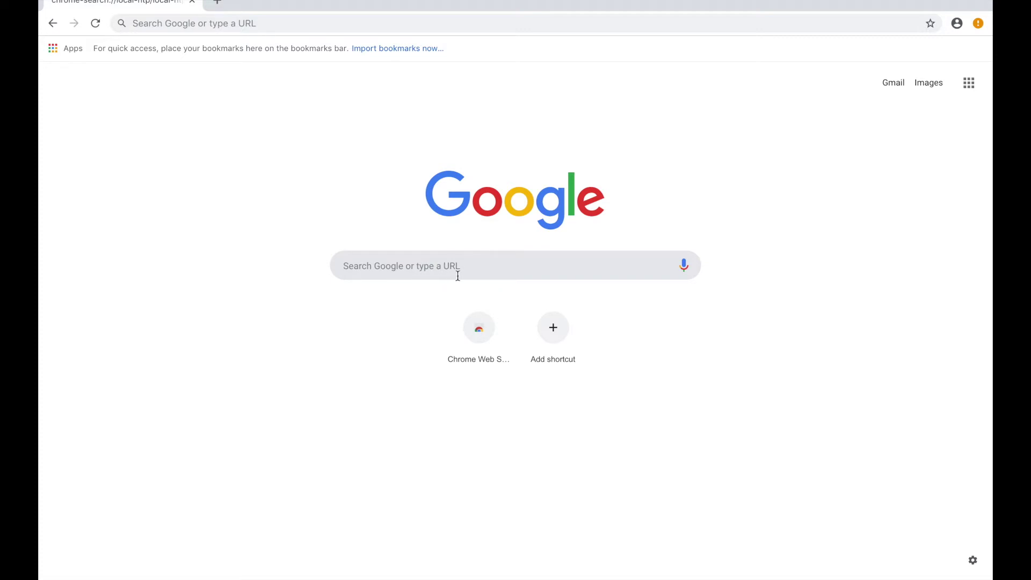
pyautogui.click(257, 23)
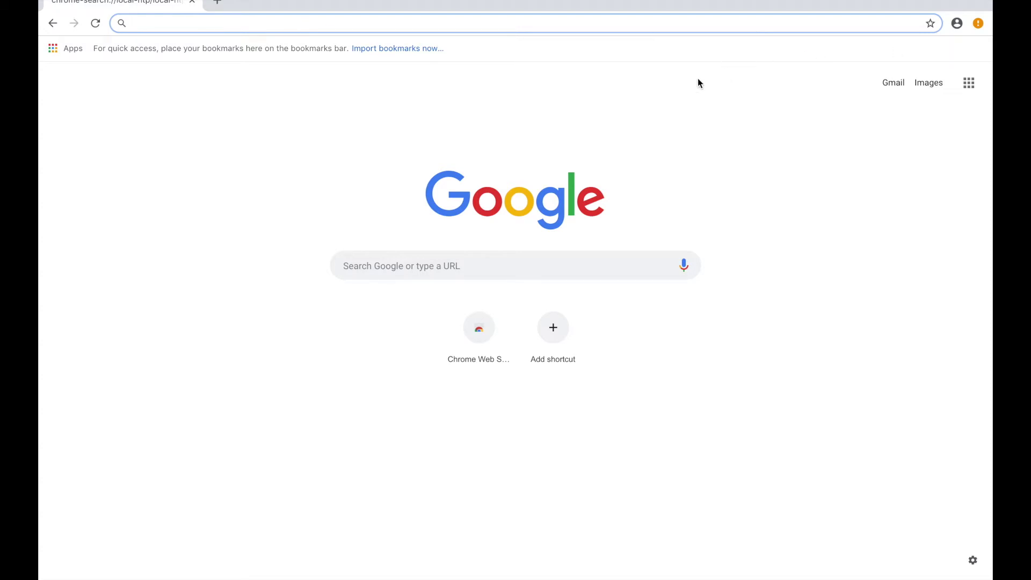
# Remove the Application Launcher for Drive extension through the Chrome menu's new-extension notice
pyautogui.click(978, 23)
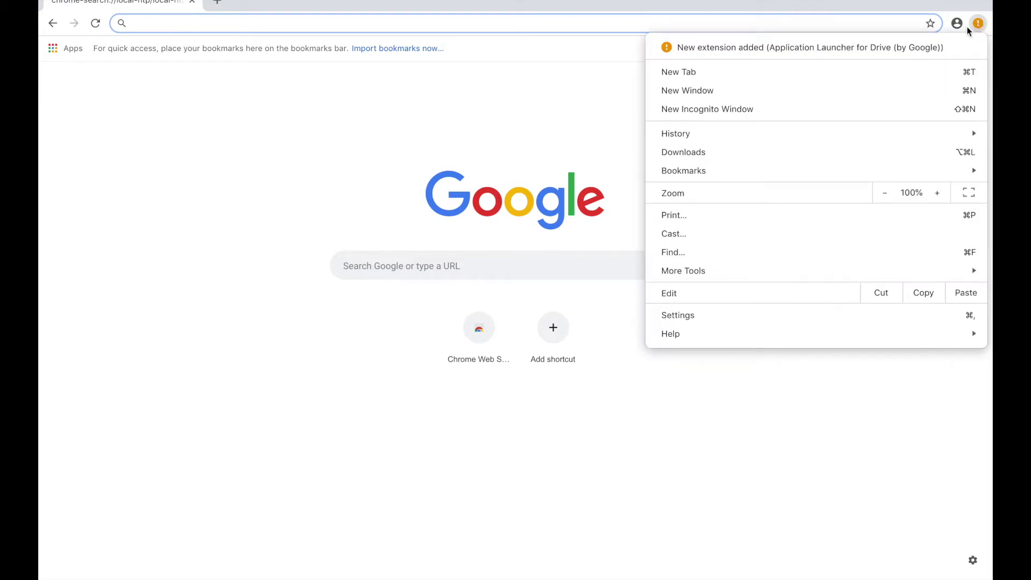
pyautogui.click(929, 47)
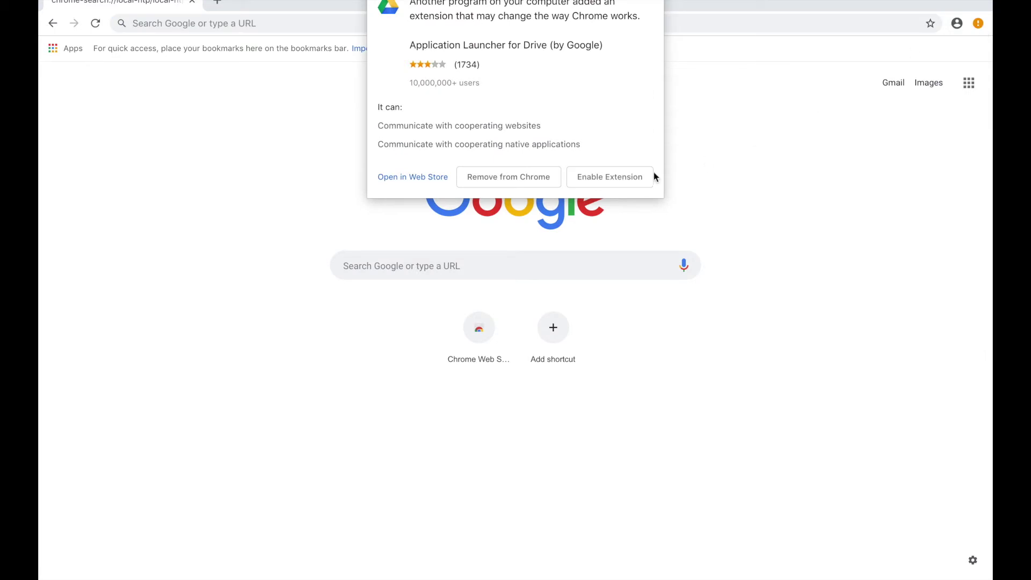
pyautogui.click(495, 183)
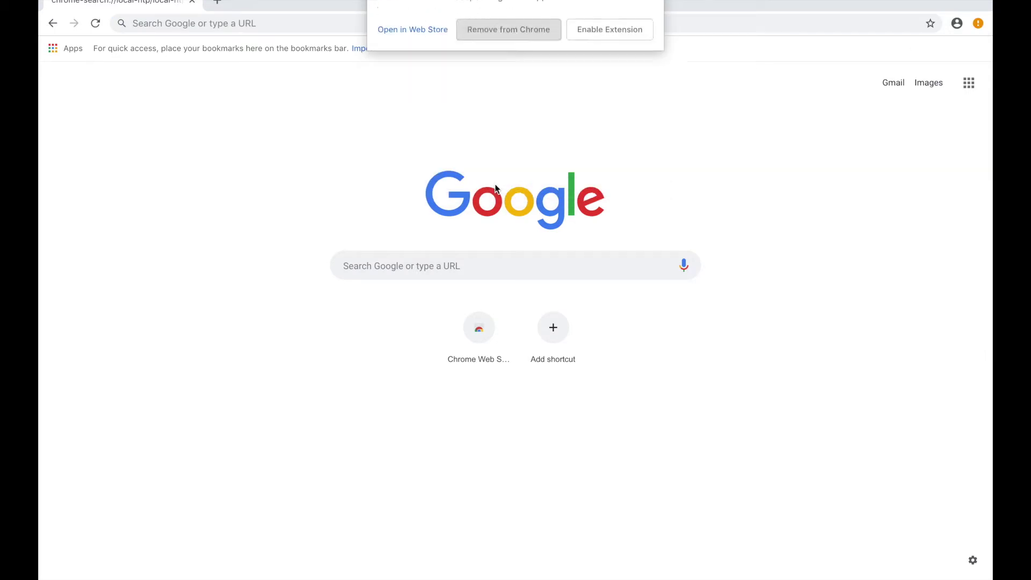
pyautogui.click(978, 23)
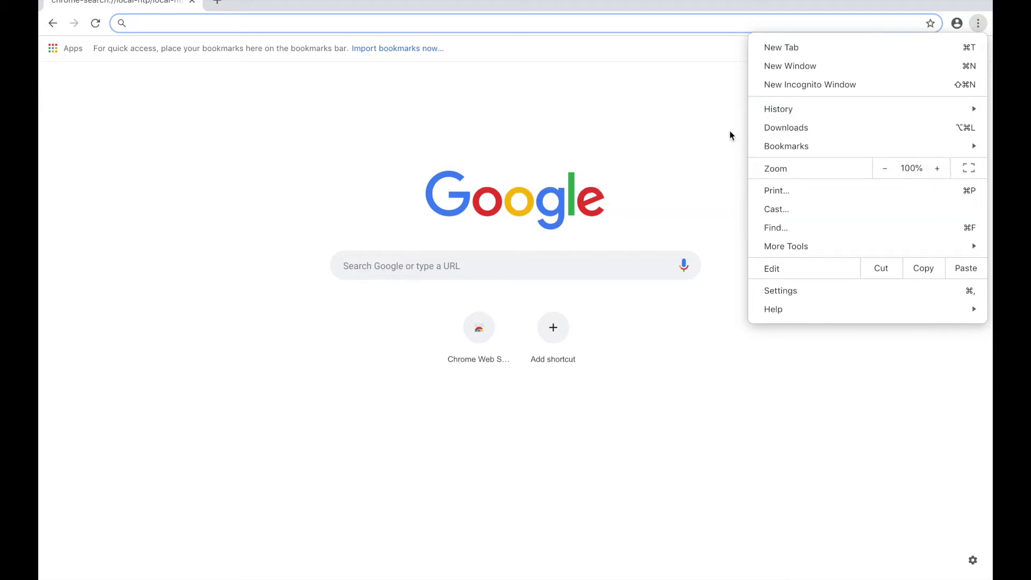
# Dismiss the Chrome menu and go to the Gmail about page from the new-tab page
pyautogui.click(699, 124)
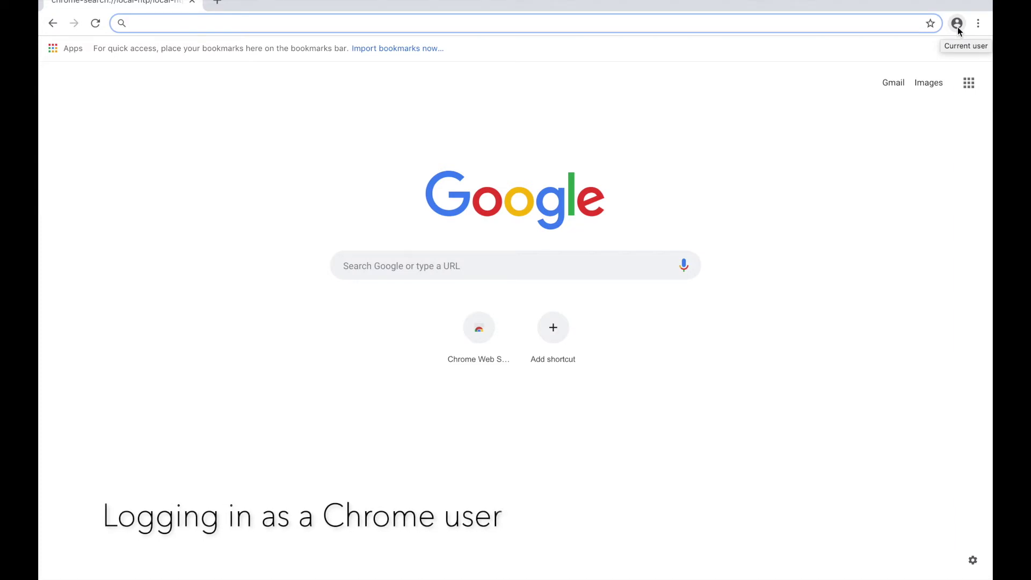
pyautogui.click(889, 88)
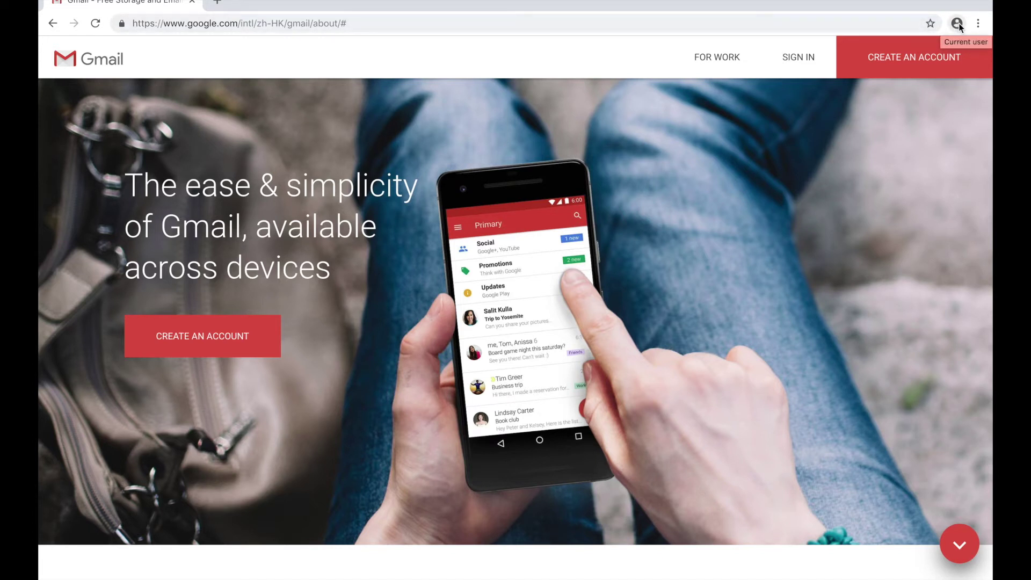
# Sign in to Chrome via Turn on sync, entering the account's email and password
pyautogui.click(959, 24)
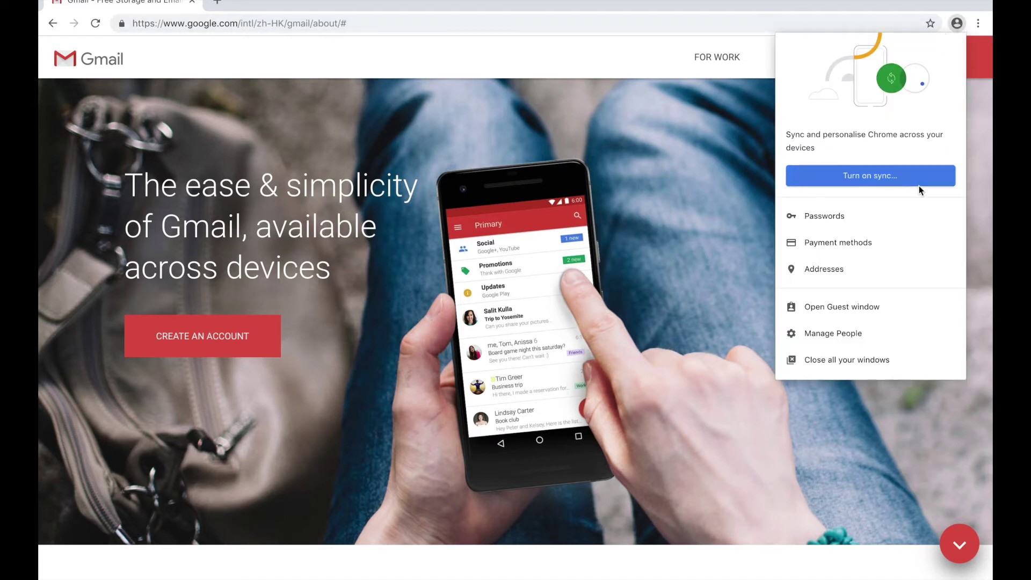
pyautogui.click(876, 177)
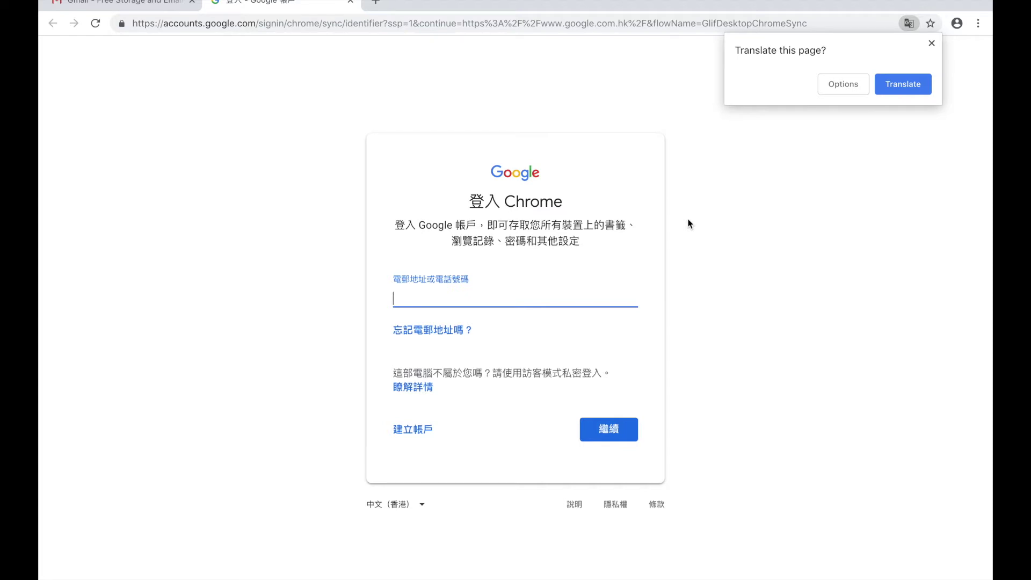
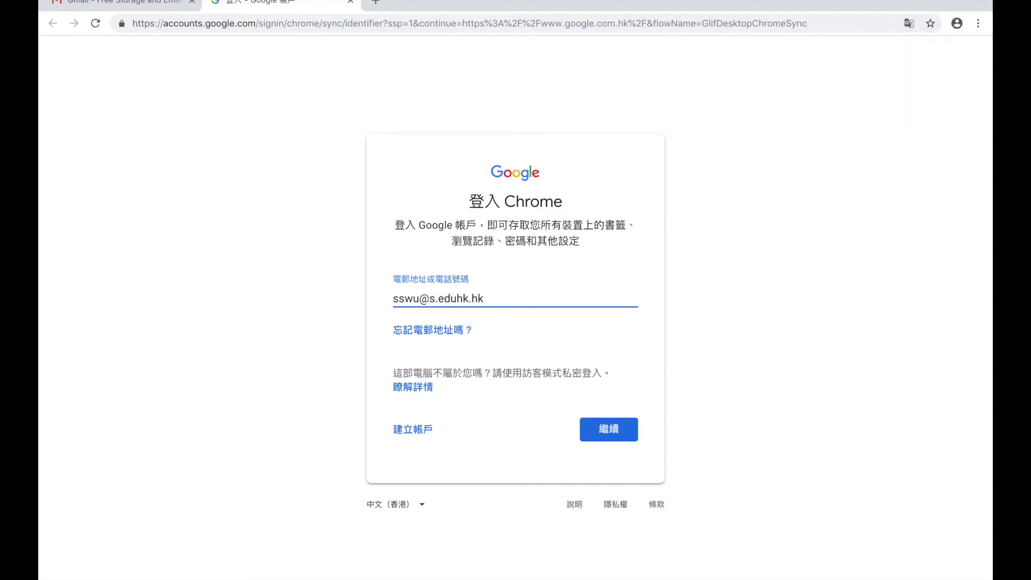
pyautogui.click(623, 427)
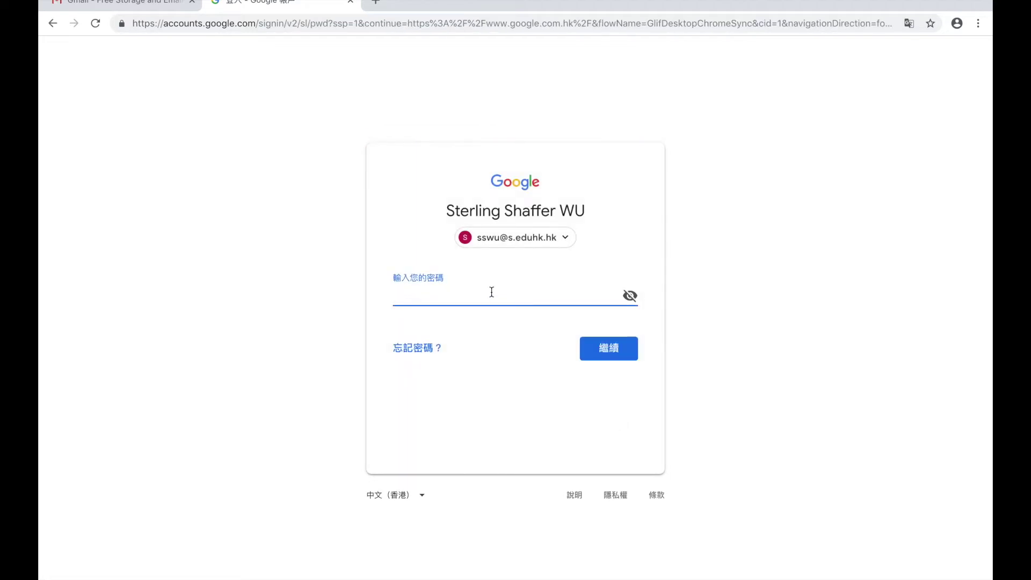
pyautogui.write('•••••••••••••••••••••••')
pyautogui.click(617, 351)
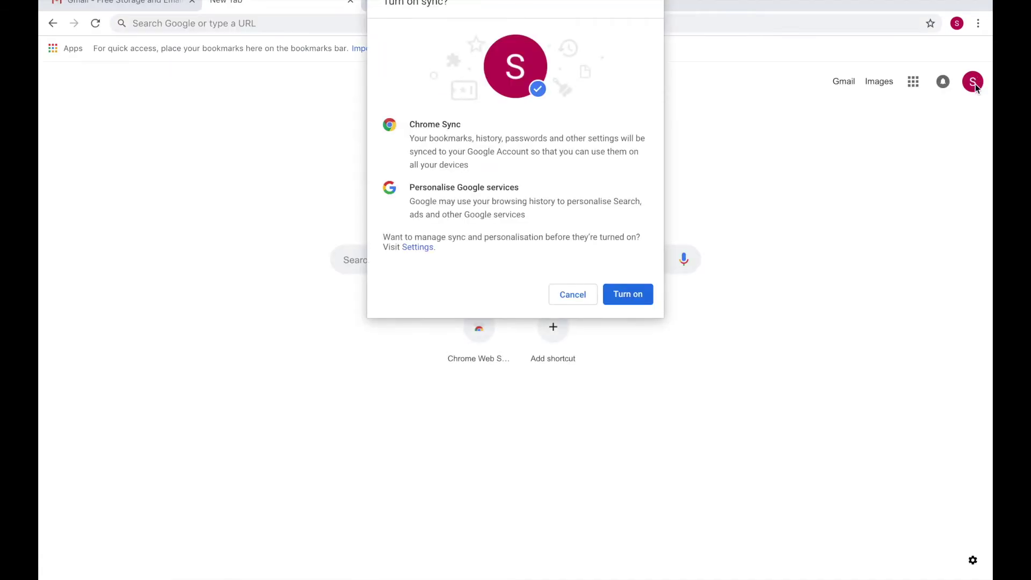
# Confirm Turn on in the 'Turn on sync?' dialog
pyautogui.click(632, 299)
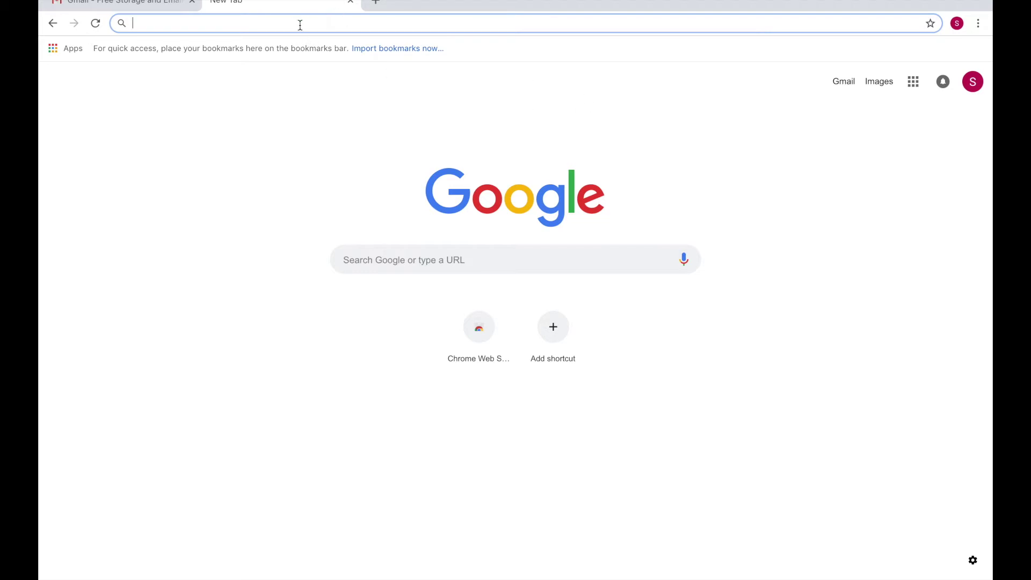
# Load drive.google.com, dismiss the Drive welcome tour, and select the address bar
pyautogui.write('dr')
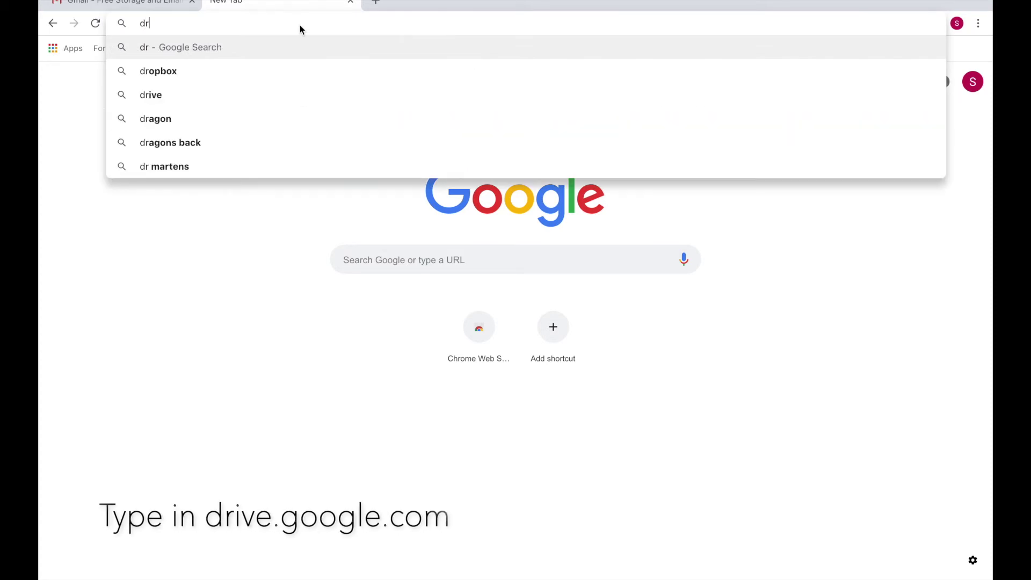
pyautogui.write('ive.come')
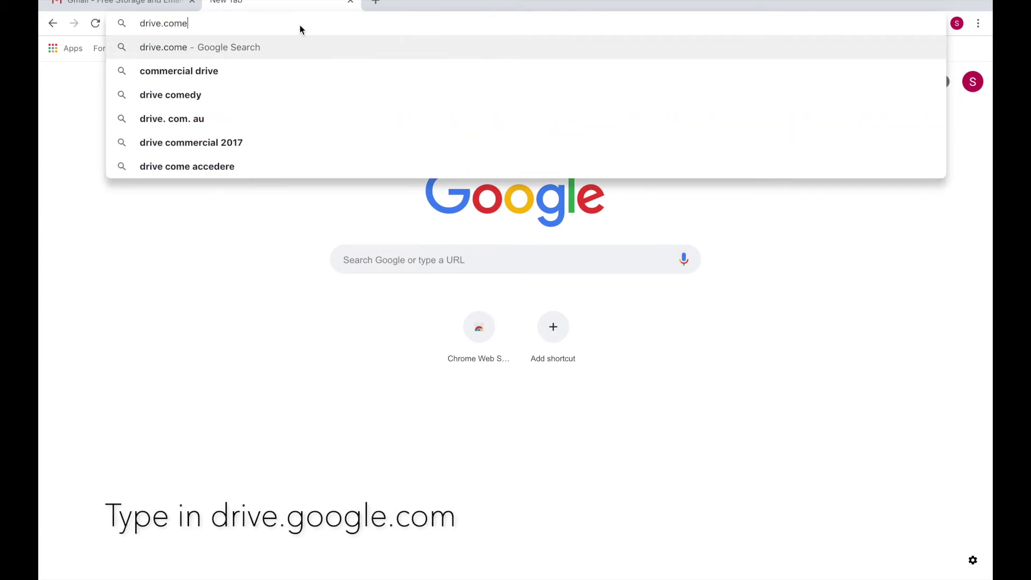
pyautogui.press('BackSpace')
pyautogui.press('BackSpace')
pyautogui.press('BackSpace')
pyautogui.press('BackSpace')
pyautogui.write('google.com')
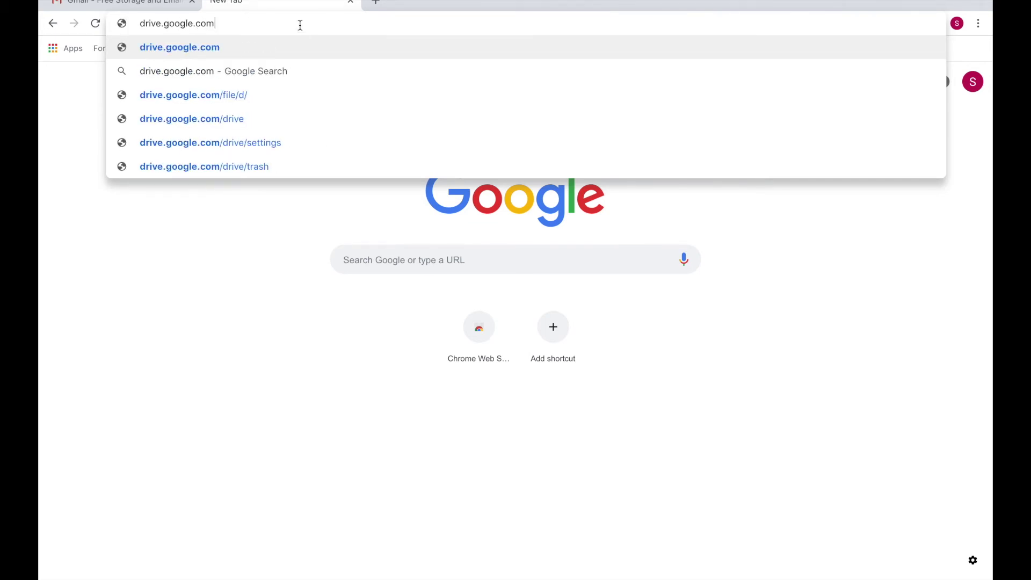
pyautogui.press('Return')
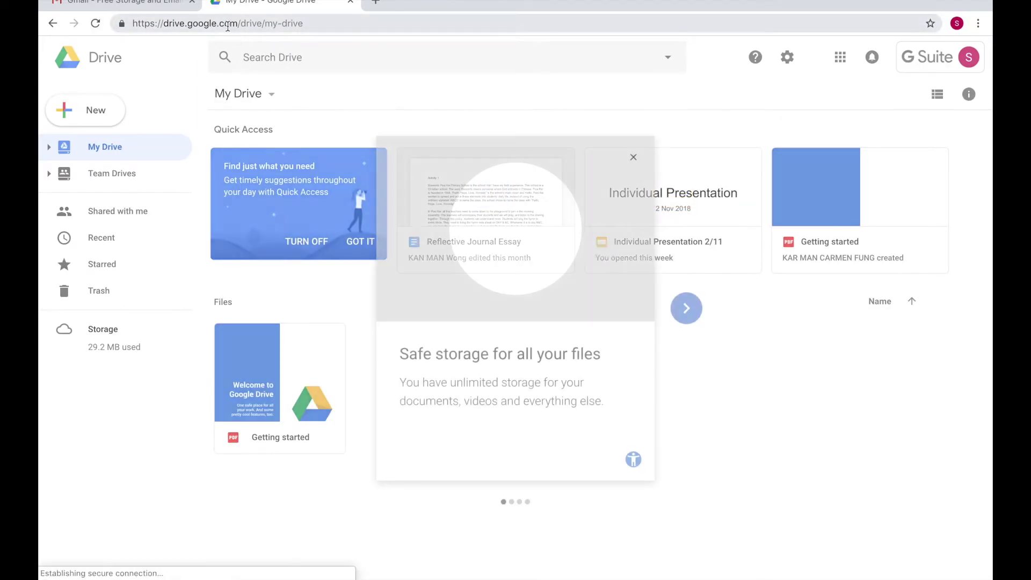
pyautogui.click(634, 157)
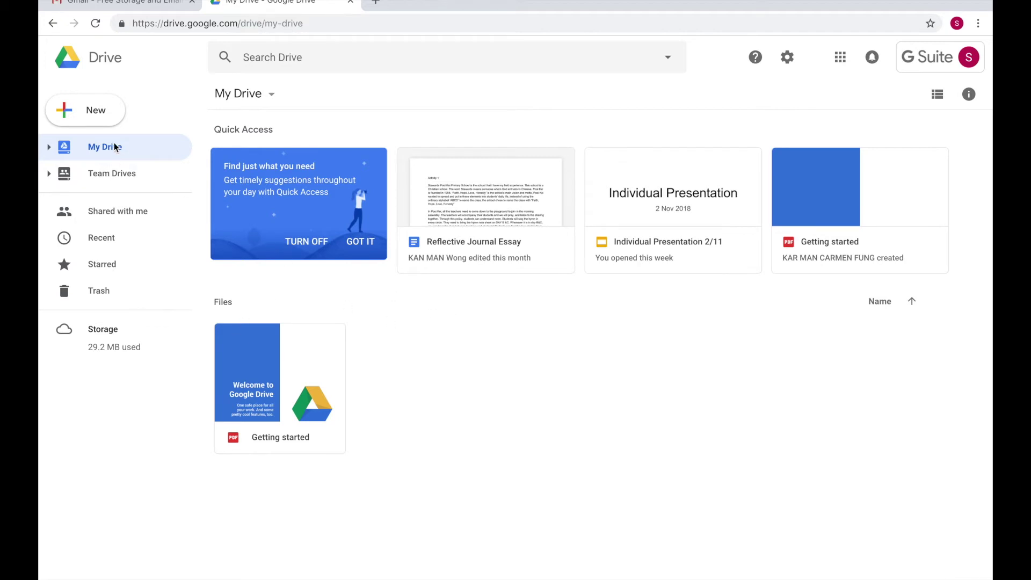
pyautogui.click(247, 99)
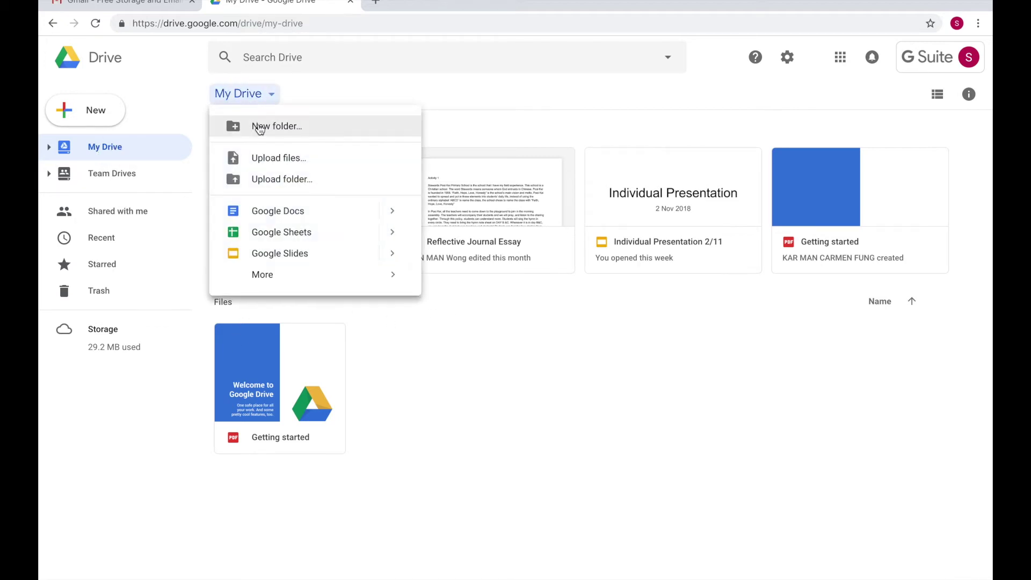
pyautogui.click(422, 99)
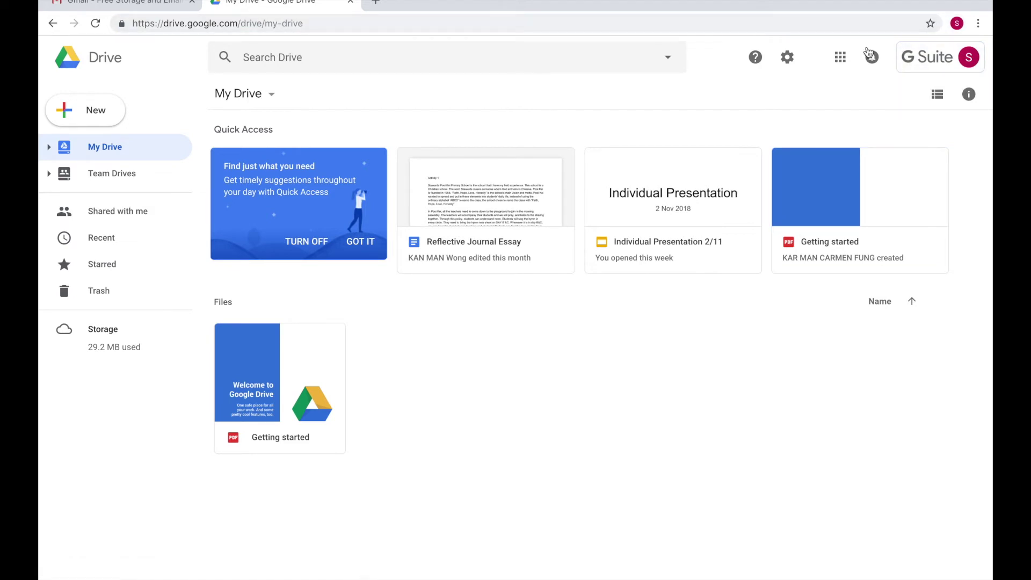
pyautogui.click(437, 23)
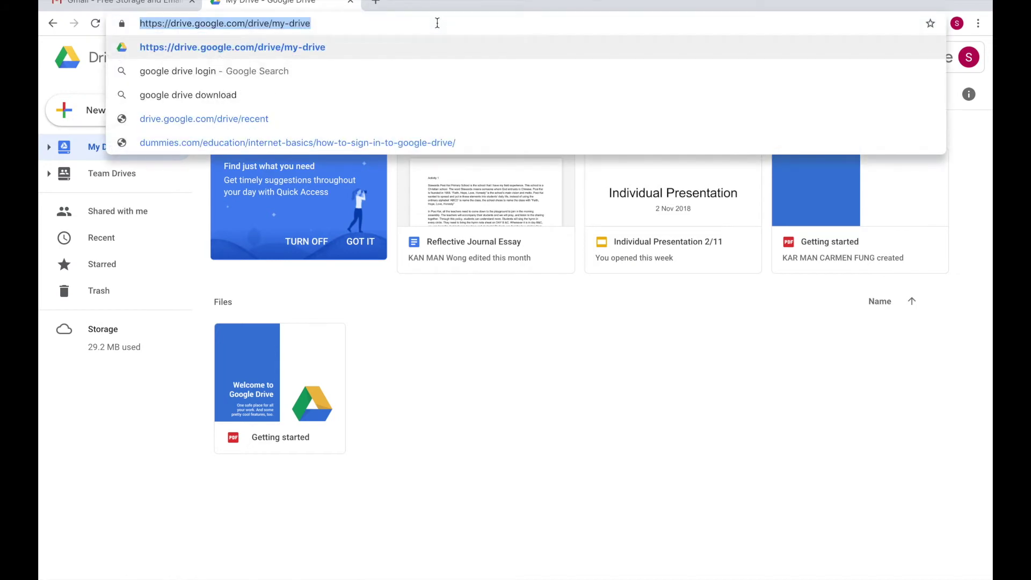
# Replace My Drive with gmail.com in the second tab's address bar
pyautogui.write('gmail')
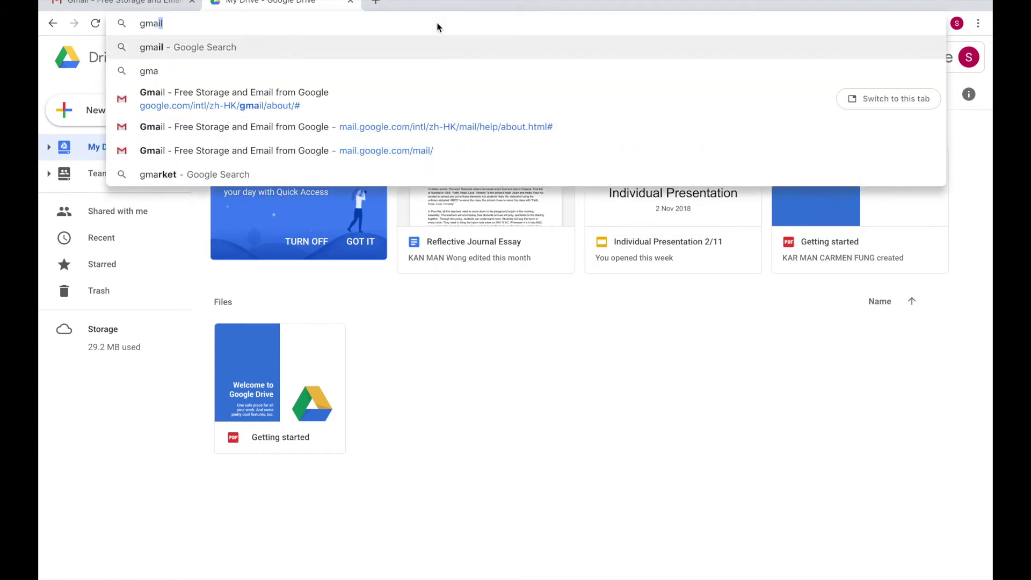
pyautogui.write('.com')
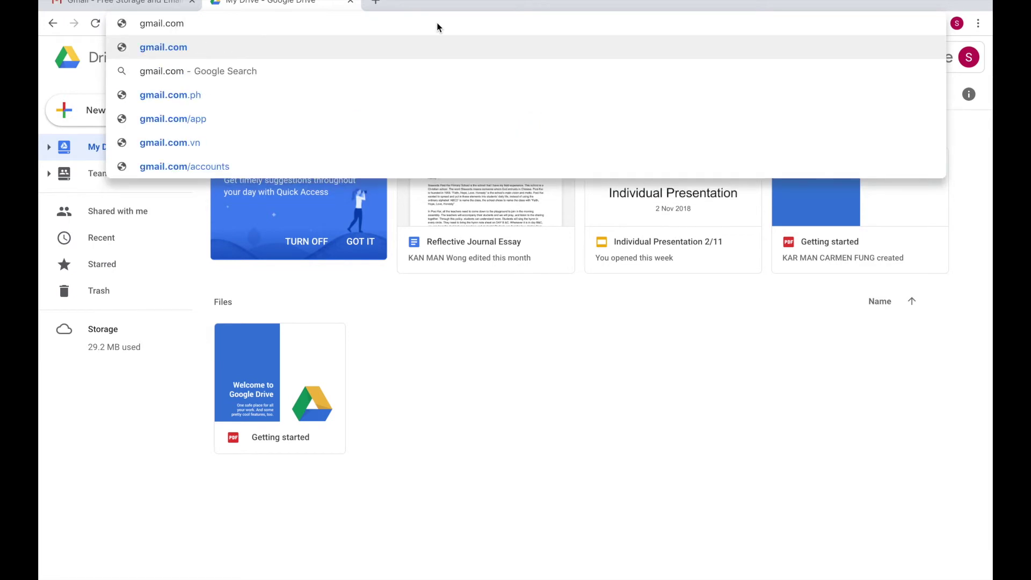
pyautogui.press('Return')
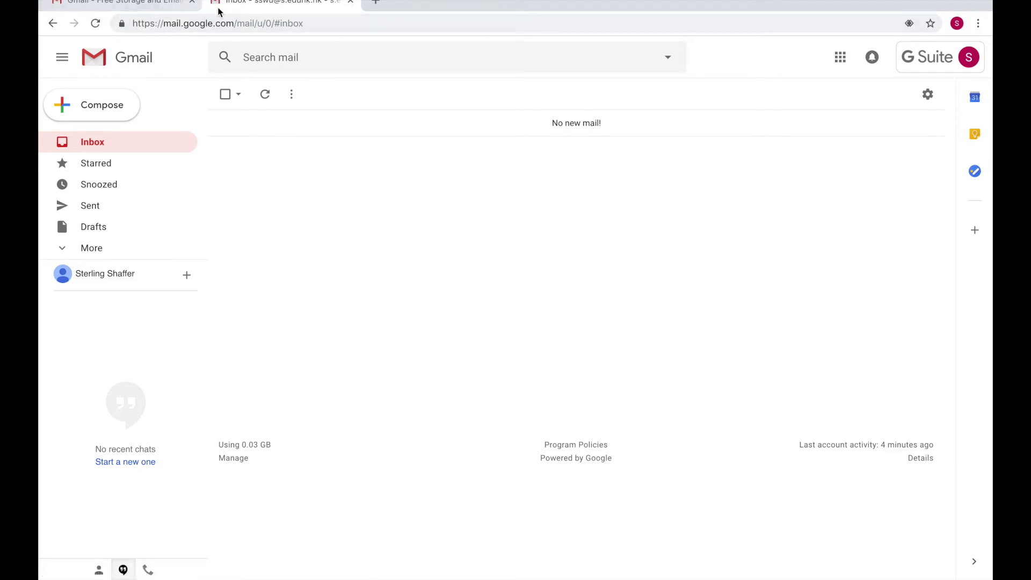
# Load Google Drive in the first tab in place of the Gmail about page and dismiss the Team Drive notice
pyautogui.click(130, 7)
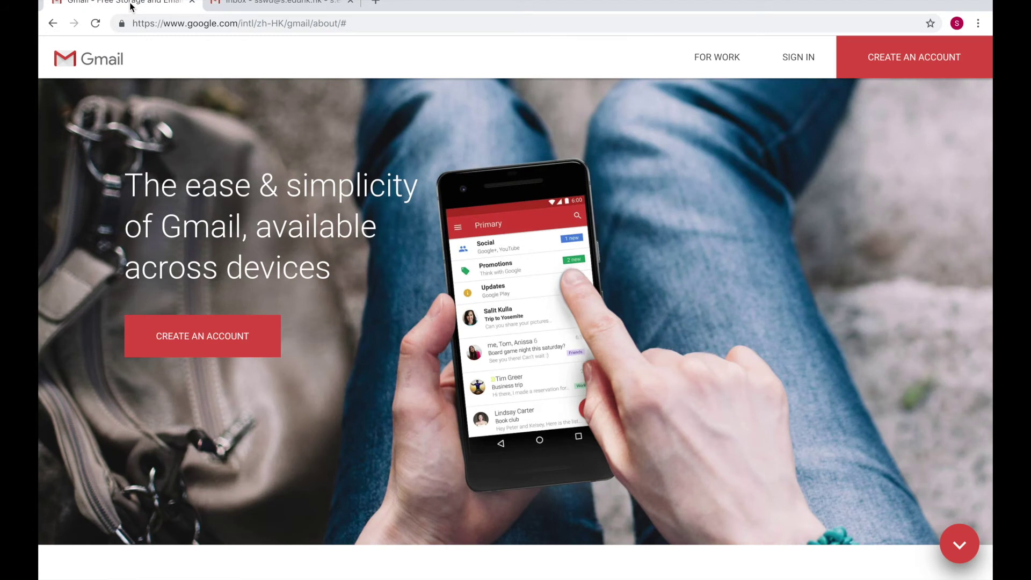
pyautogui.click(355, 23)
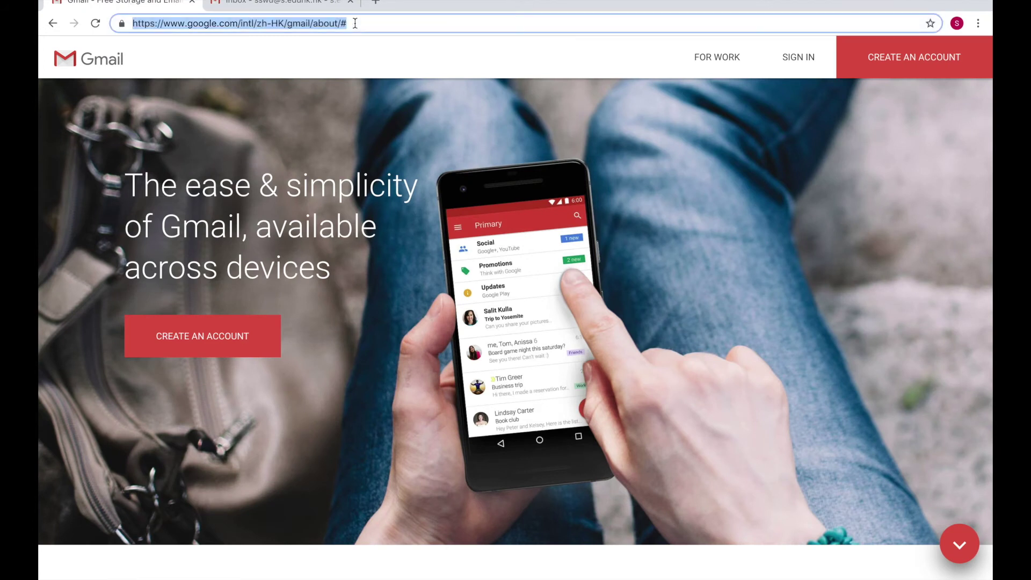
pyautogui.write('drive')
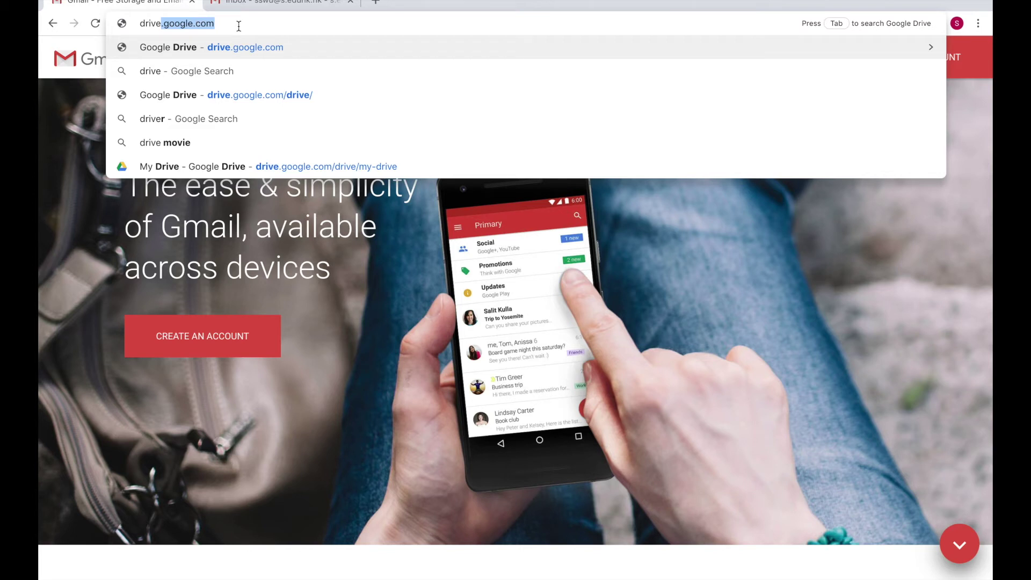
pyautogui.press('Return')
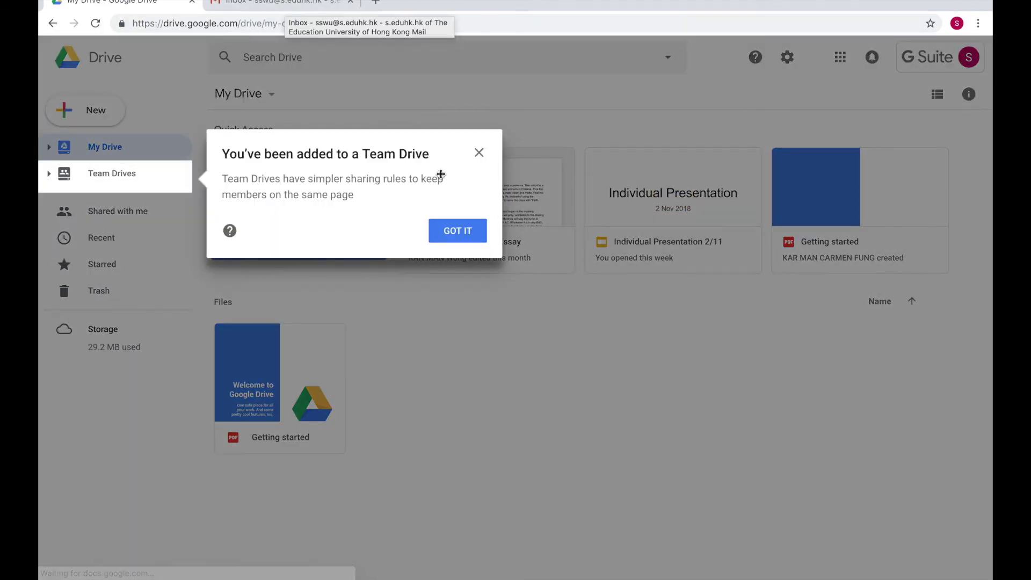
pyautogui.click(465, 235)
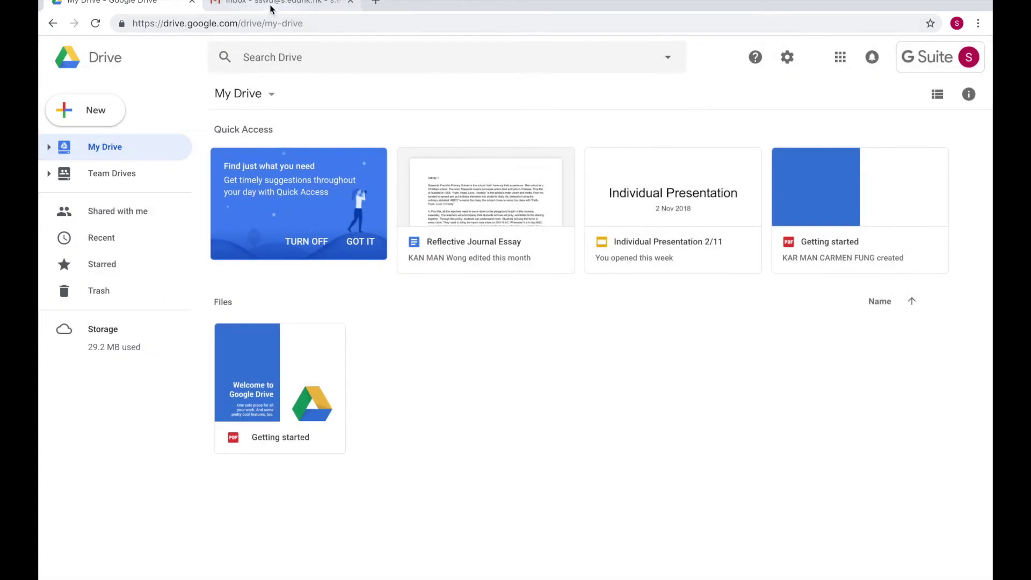
# Switch between the My Drive and Gmail inbox tabs, ending on the inbox
pyautogui.click(270, 8)
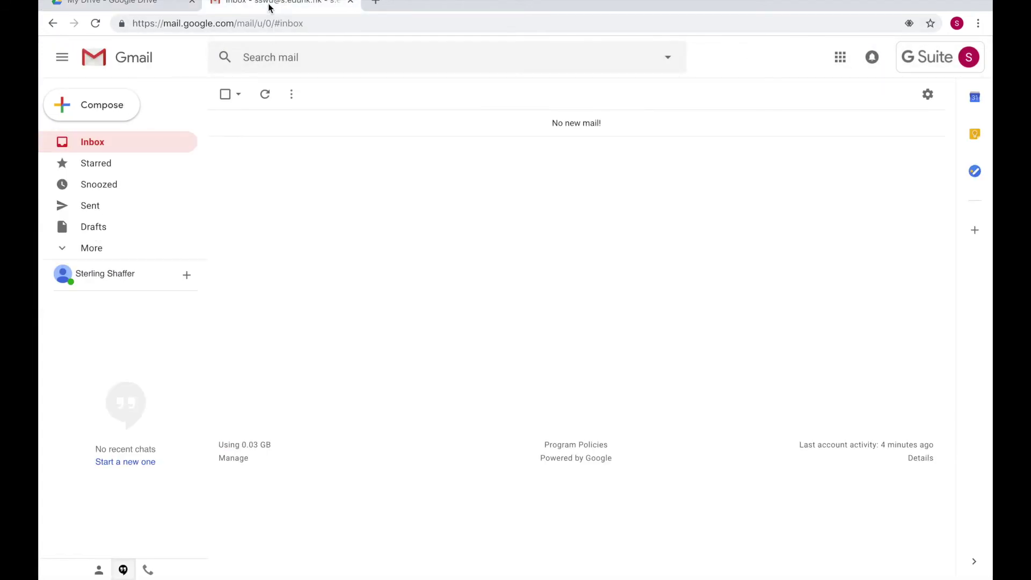
pyautogui.click(157, 6)
pyautogui.click(271, 8)
pyautogui.click(157, 6)
pyautogui.click(243, 6)
# Search 'elearning in hong kong' in a new third tab, glancing back at My Drive
pyautogui.click(376, 3)
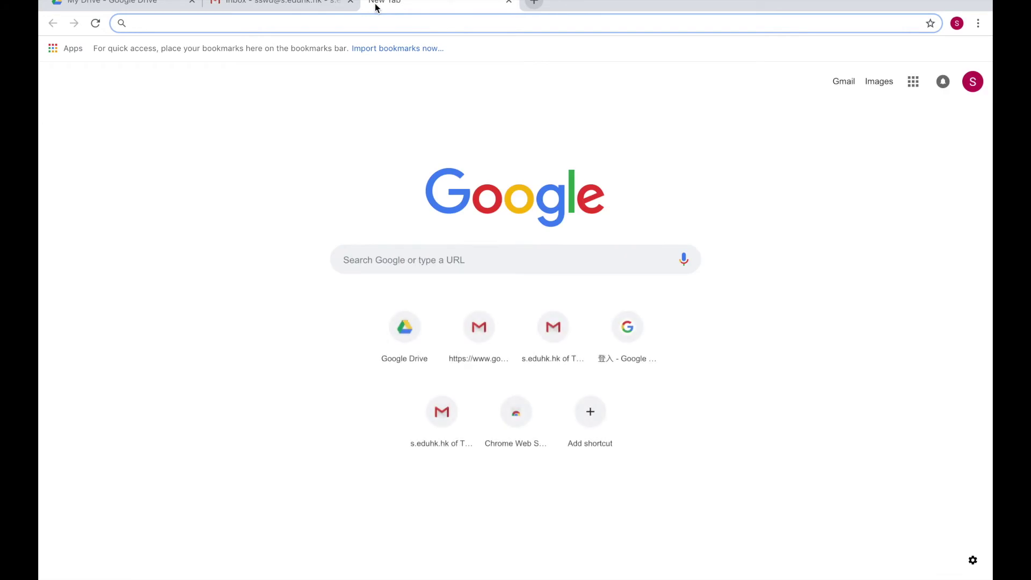
pyautogui.write('elearnin')
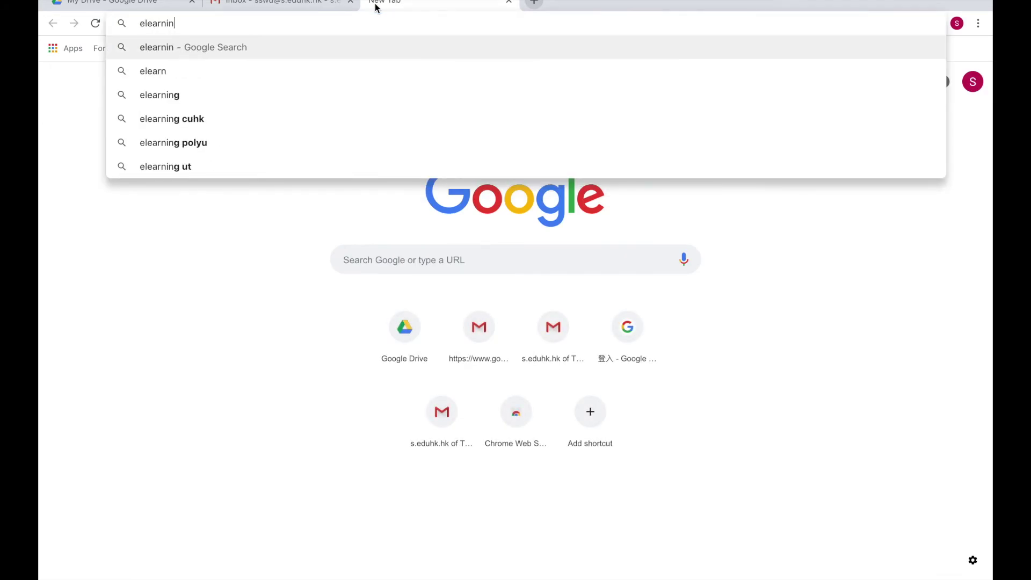
pyautogui.write('g in hong kong')
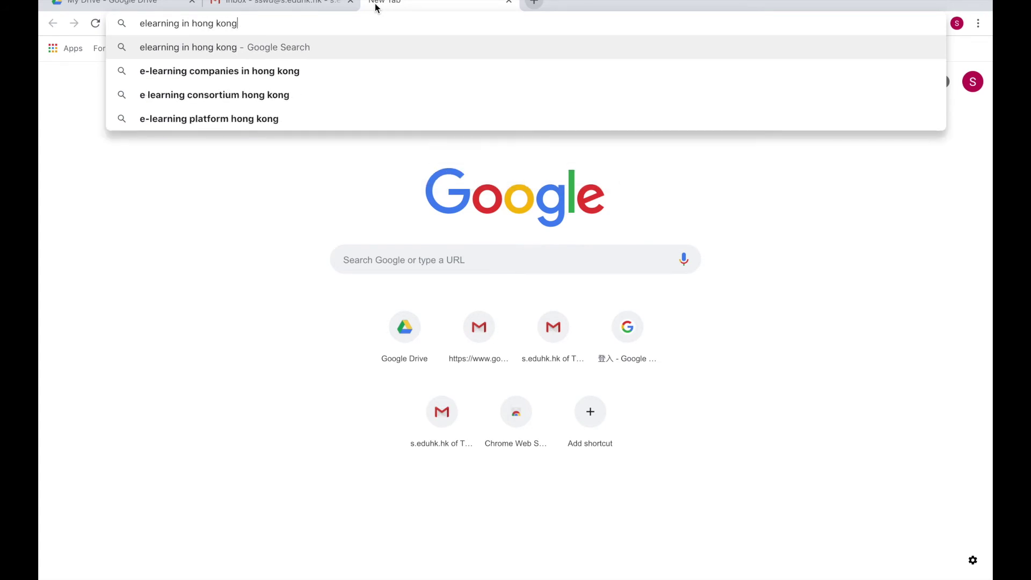
pyautogui.press('Return')
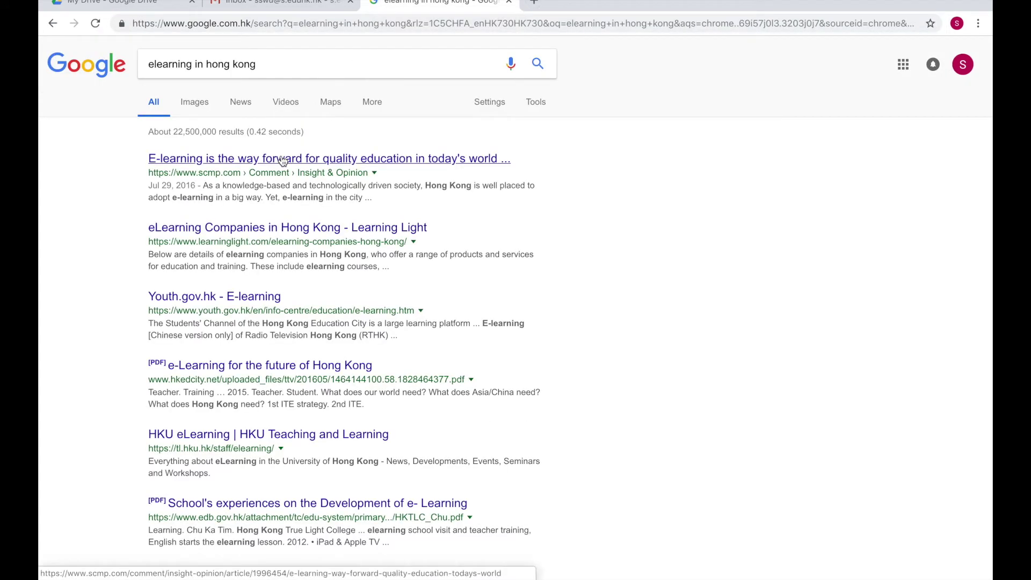
pyautogui.click(136, 11)
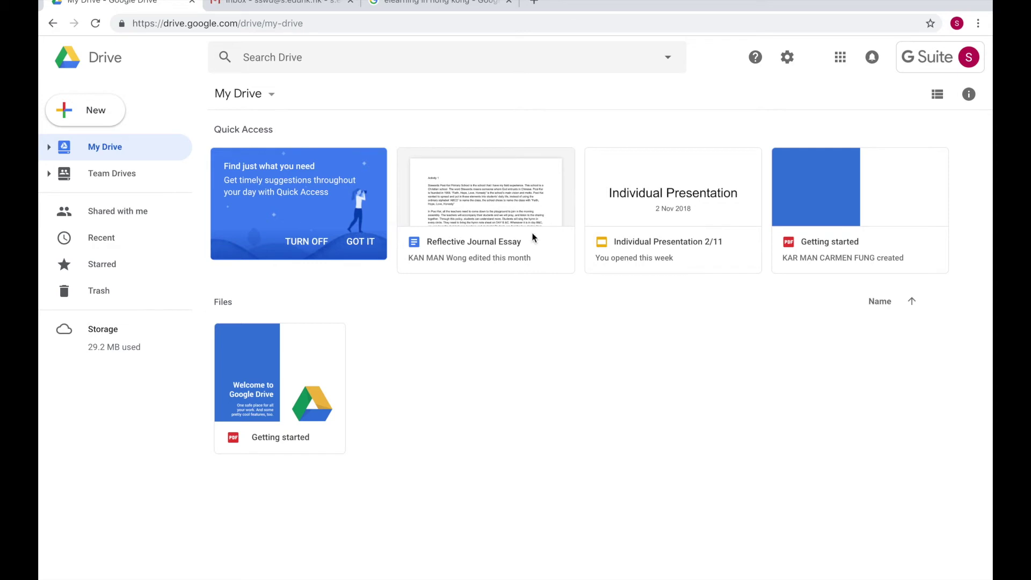
pyautogui.click(468, 4)
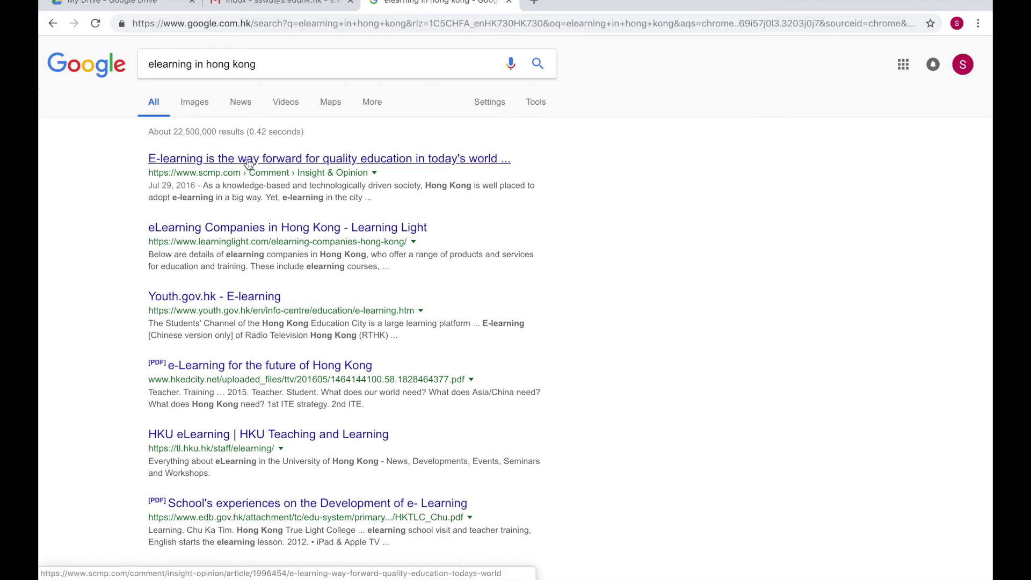
# Open the first result, 'E-learning is the way forward', in a new tab and skim it
pyautogui.rightClick(249, 164)
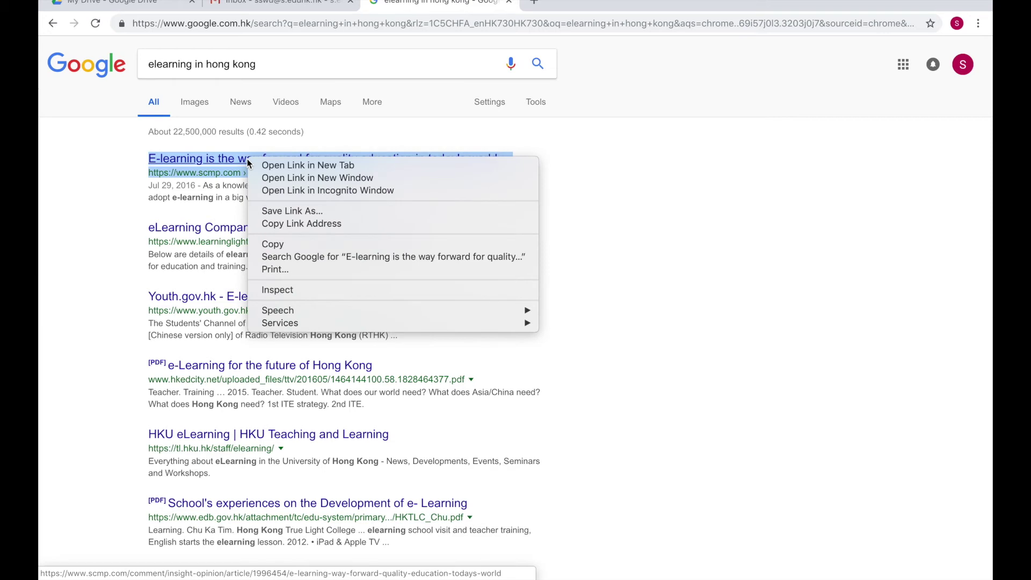
pyautogui.click(320, 165)
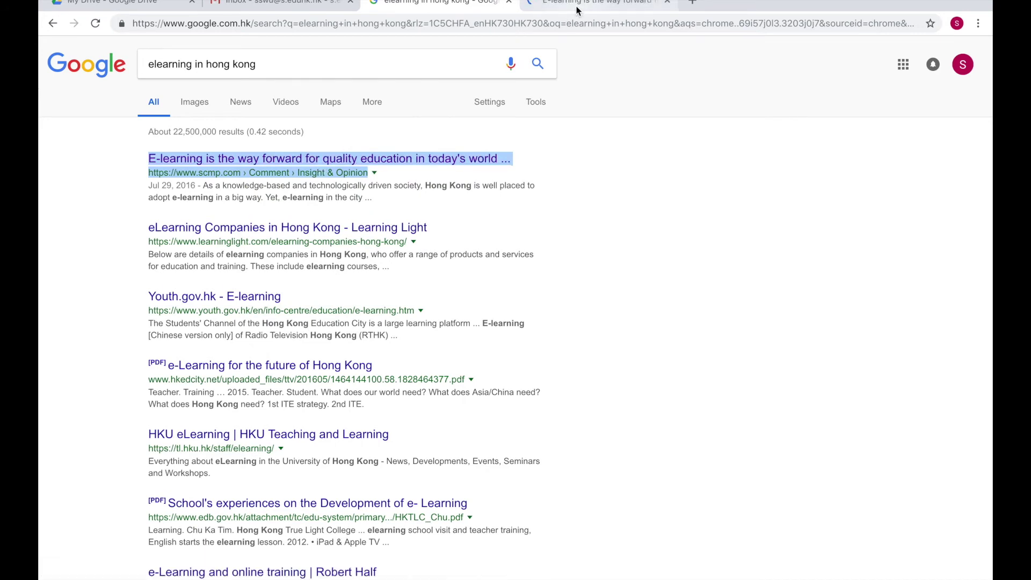
pyautogui.click(577, 10)
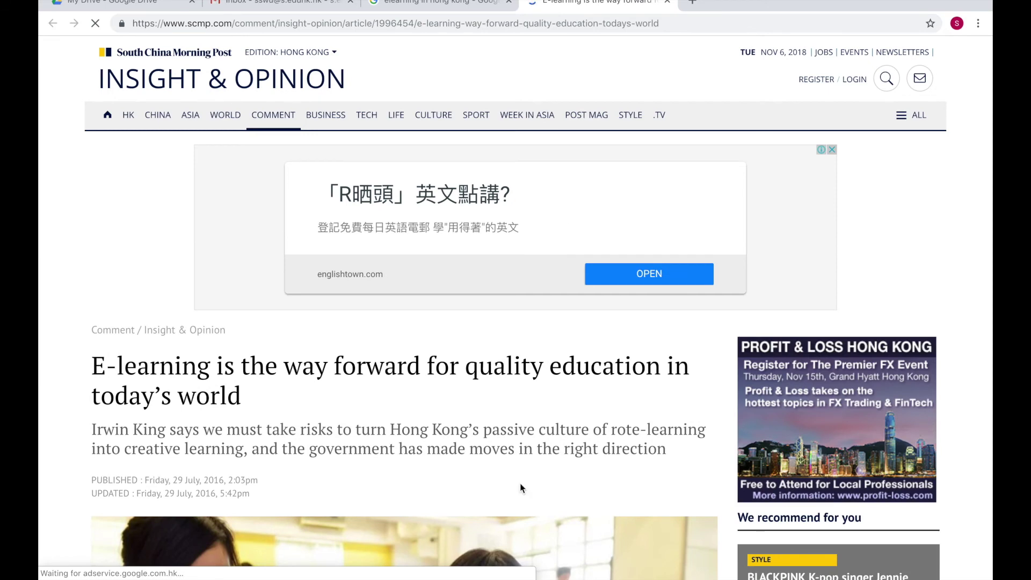
pyautogui.scroll(-7, 516, 393)
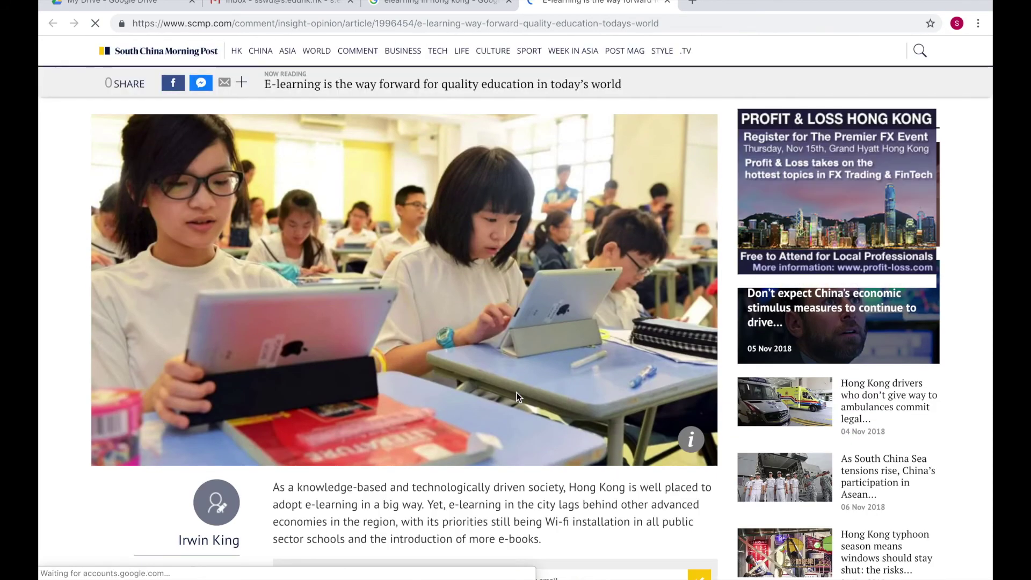
pyautogui.scroll(7, 517, 393)
pyautogui.scroll(1, 517, 397)
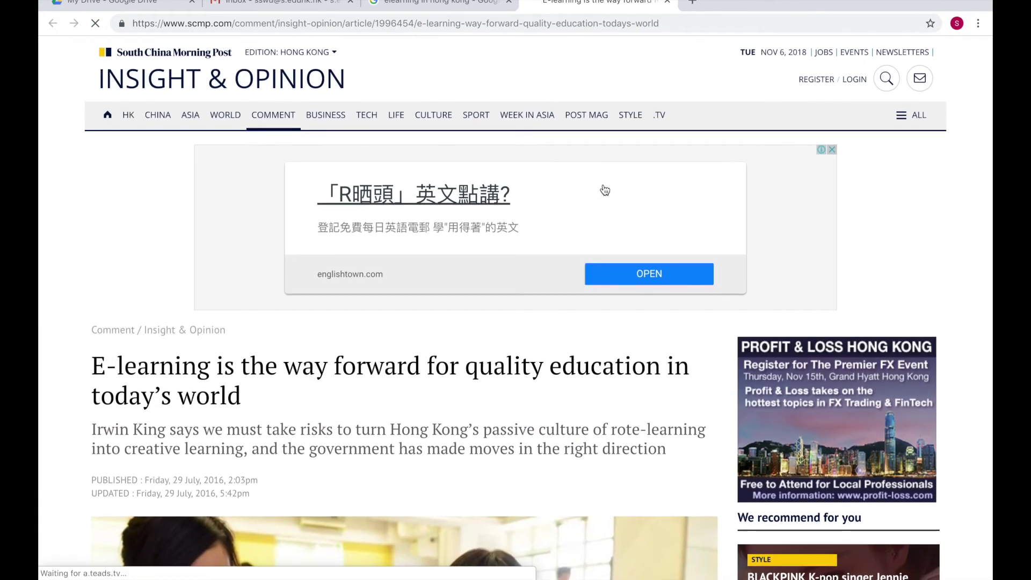
pyautogui.click(449, 8)
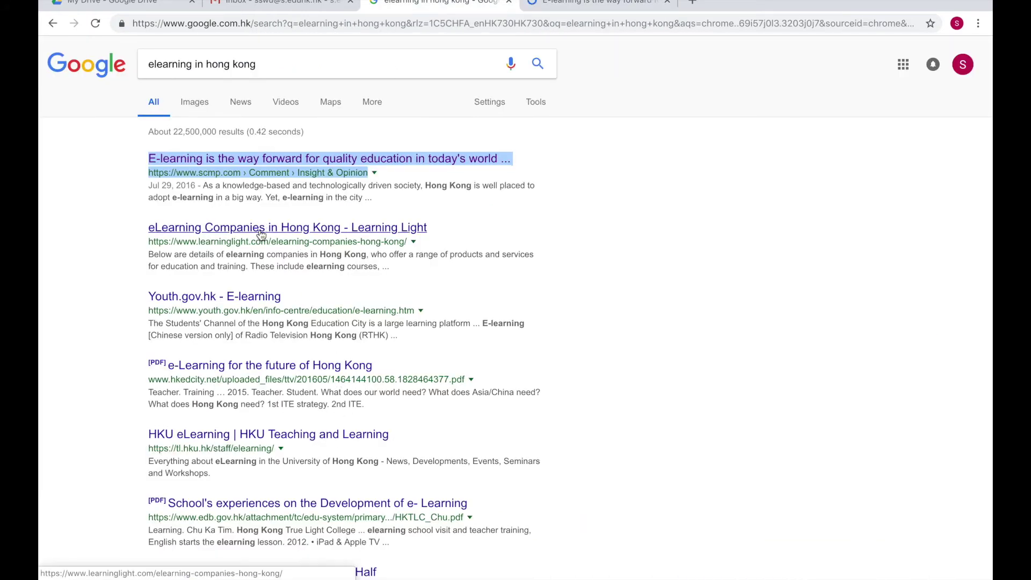
# Open youth.gov.hk's E-learning page in a new tab, then bring Gmail back to the front
pyautogui.rightClick(210, 303)
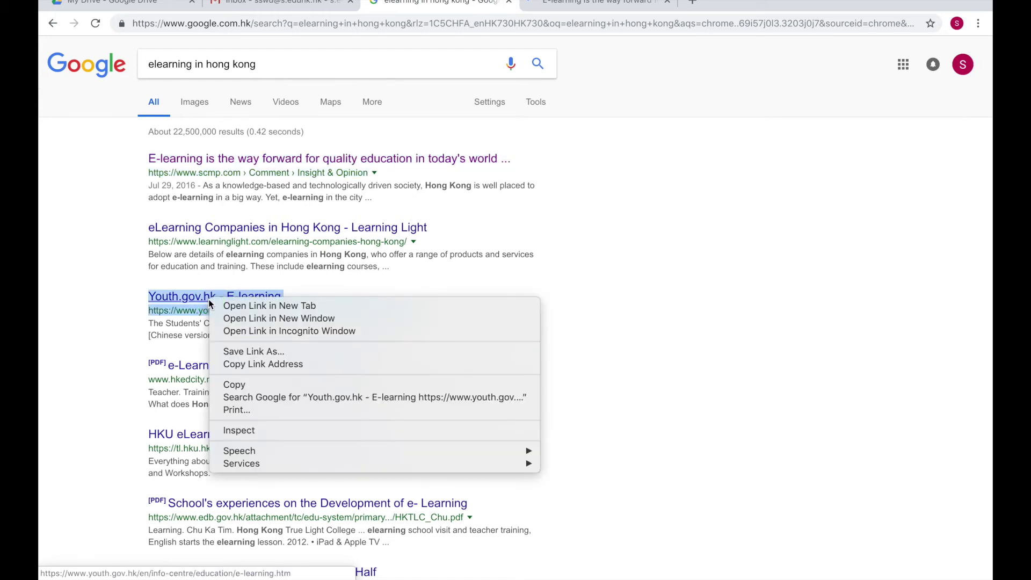
pyautogui.click(246, 310)
pyautogui.click(737, 2)
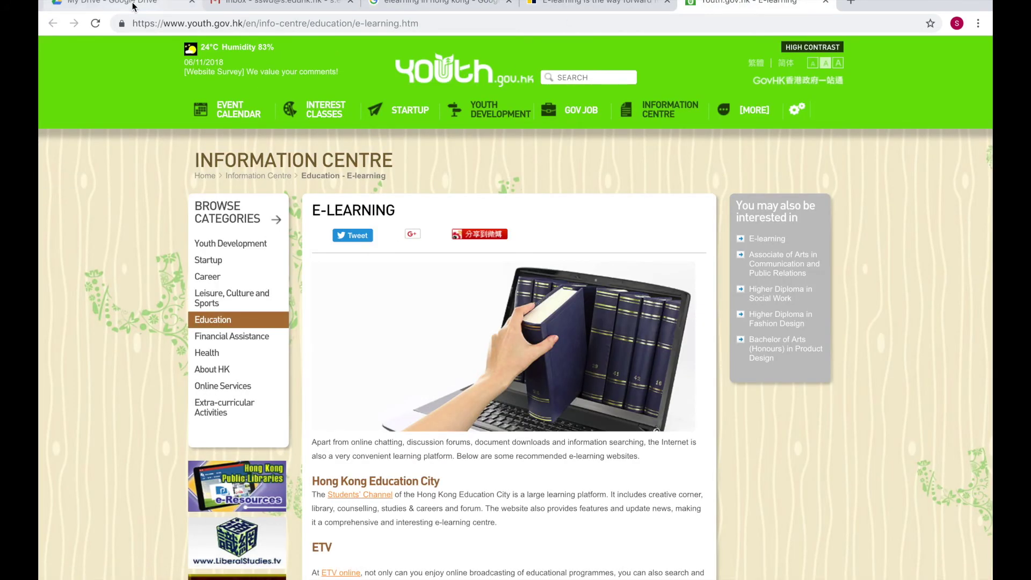
pyautogui.click(466, 6)
pyautogui.click(289, 10)
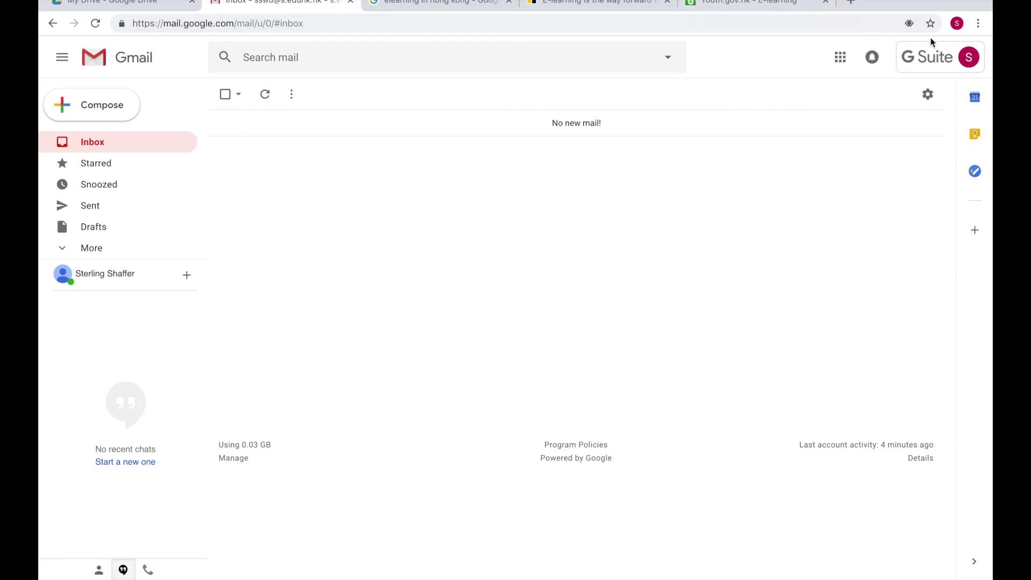
# Load drive.google.com in a new incognito window, then return to the main Gmail window
pyautogui.click(978, 24)
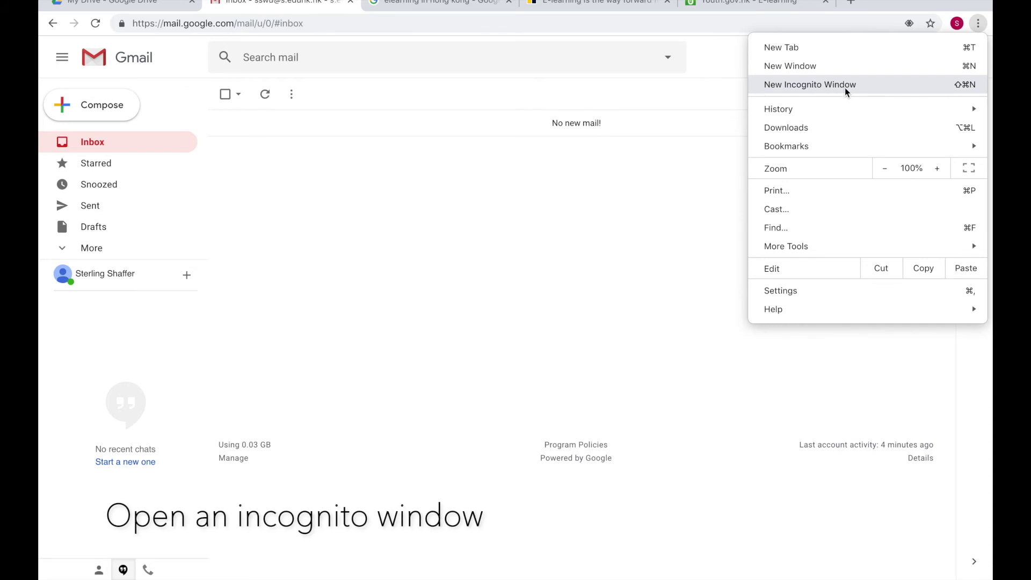
pyautogui.click(785, 86)
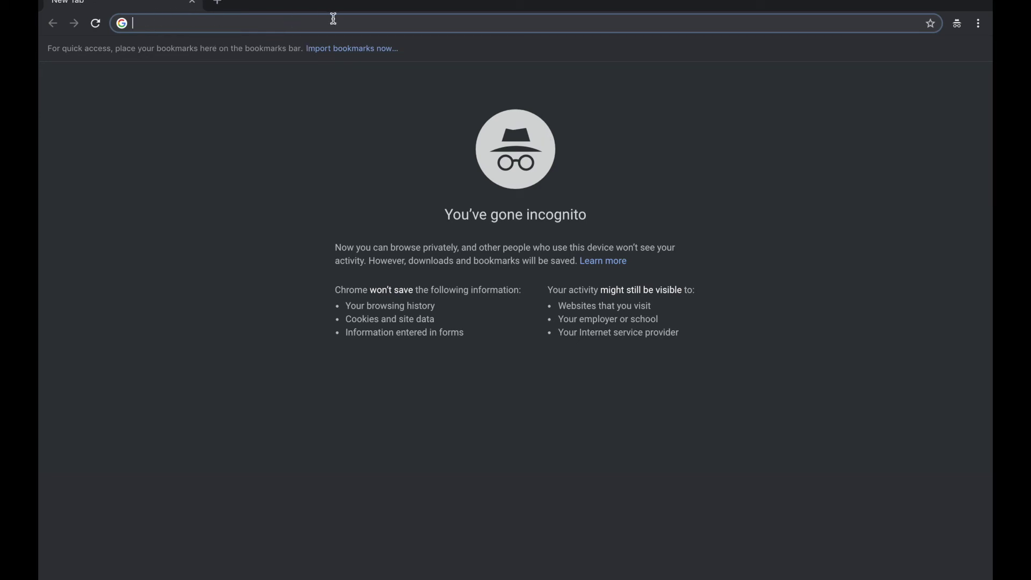
pyautogui.write('drive')
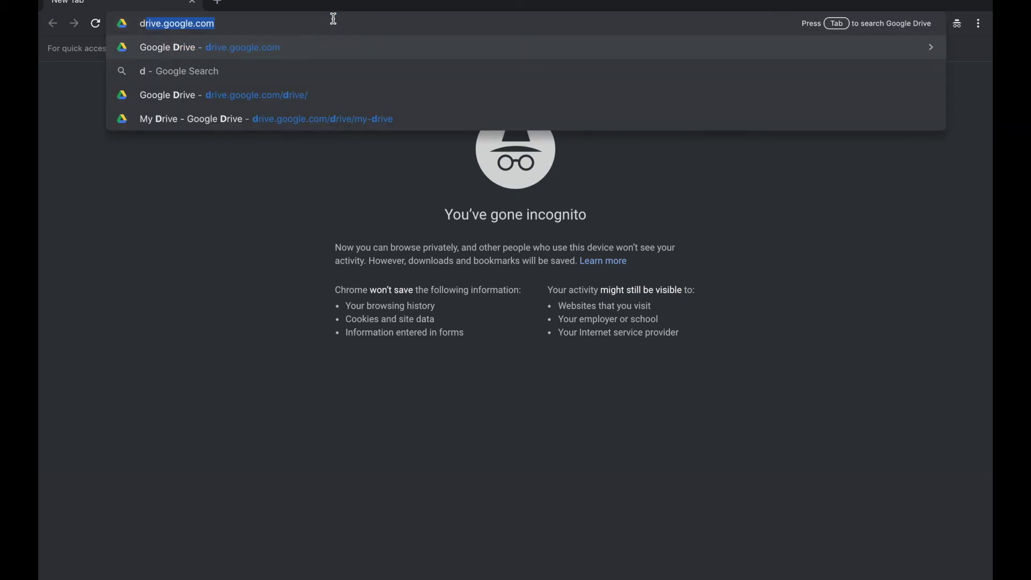
pyautogui.write('.goo')
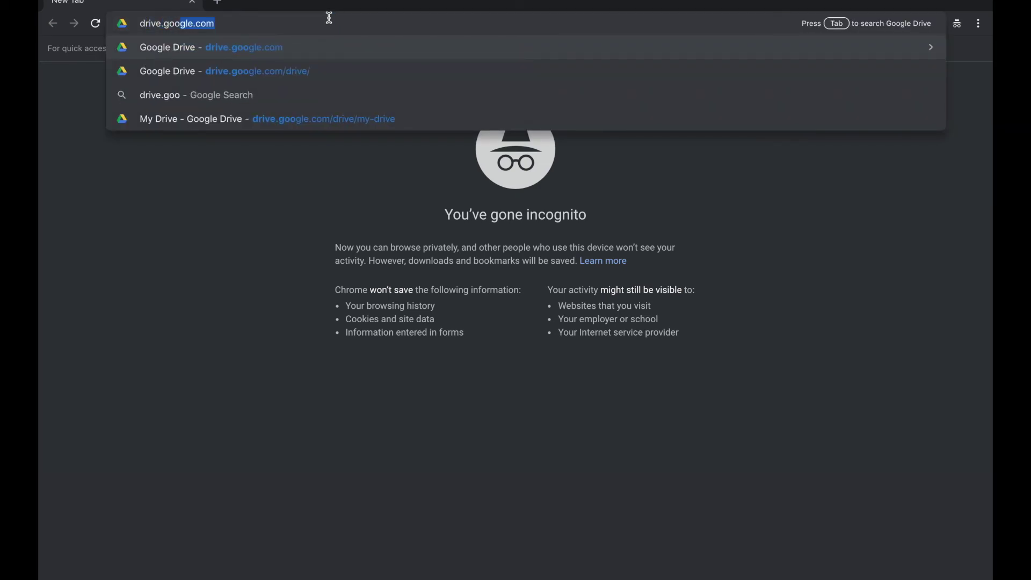
pyautogui.press('Return')
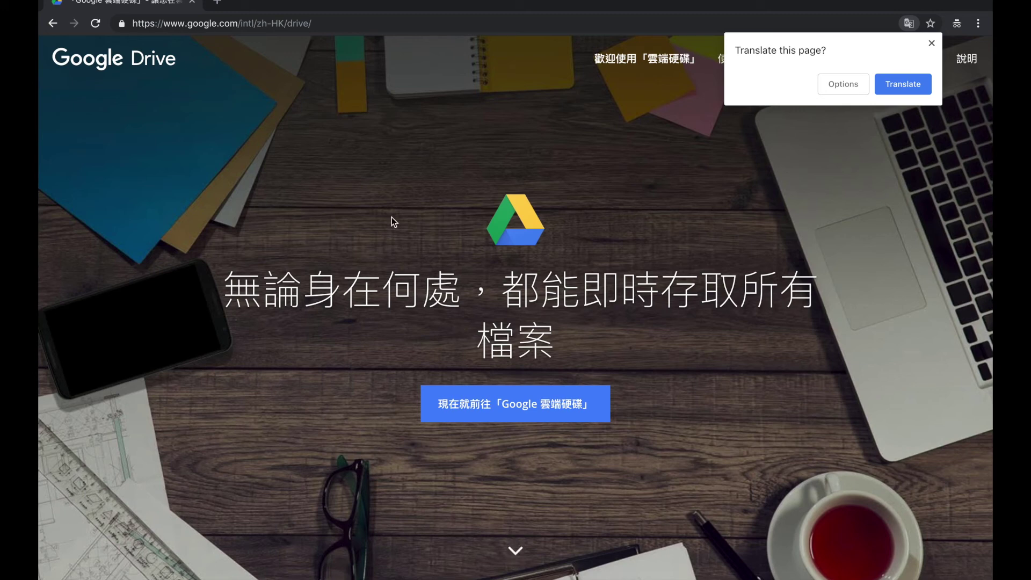
pyautogui.hotkey('ctrl', 'Left')
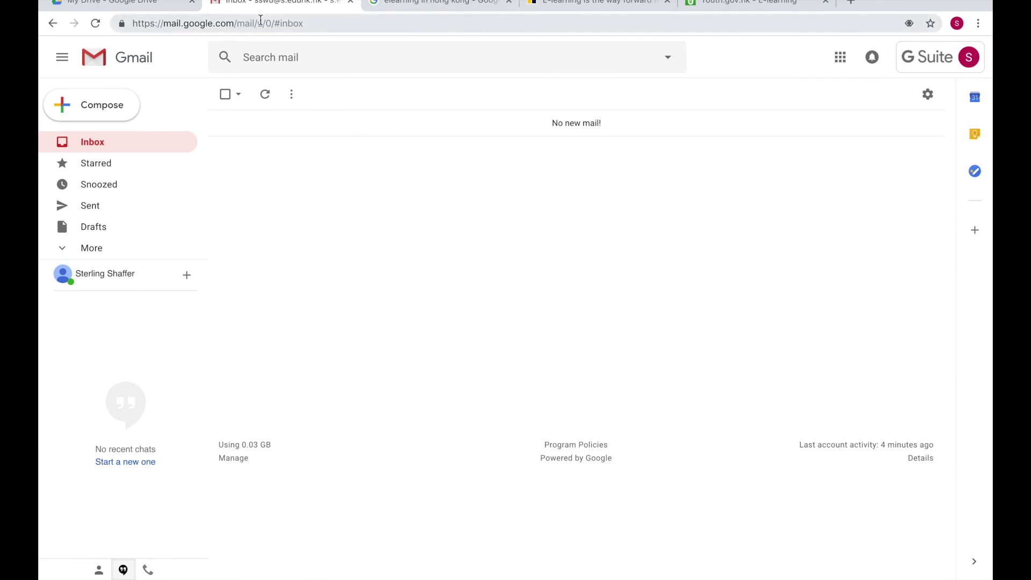
# Open Individual Presentation 2/11 from the My Drive tab
pyautogui.moveTo(311, 22); pyautogui.dragTo(126, 24)
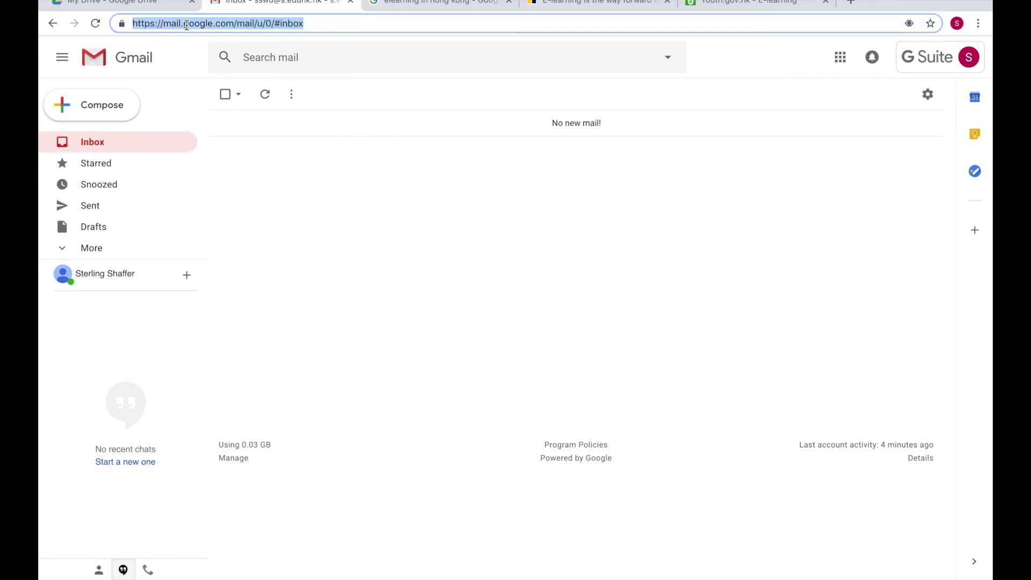
pyautogui.click(129, 4)
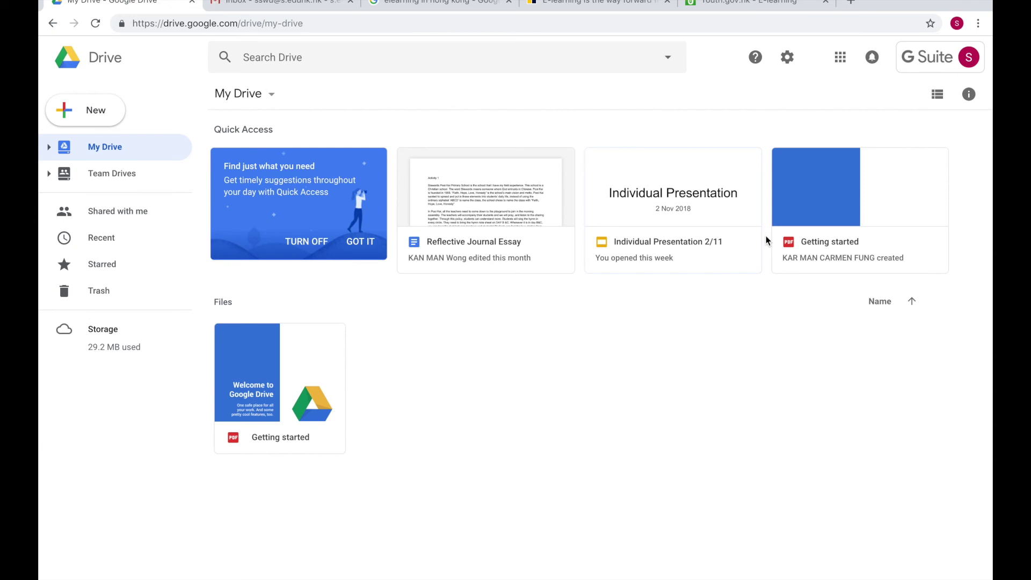
pyautogui.click(674, 237)
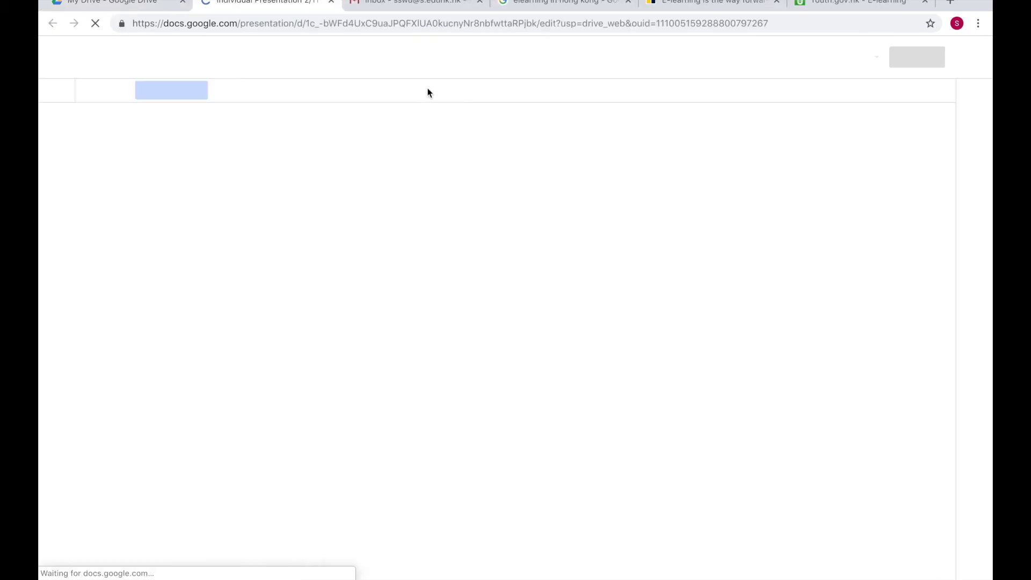
# Copy the presentation's web address and start a blank new tab
pyautogui.click(413, 26)
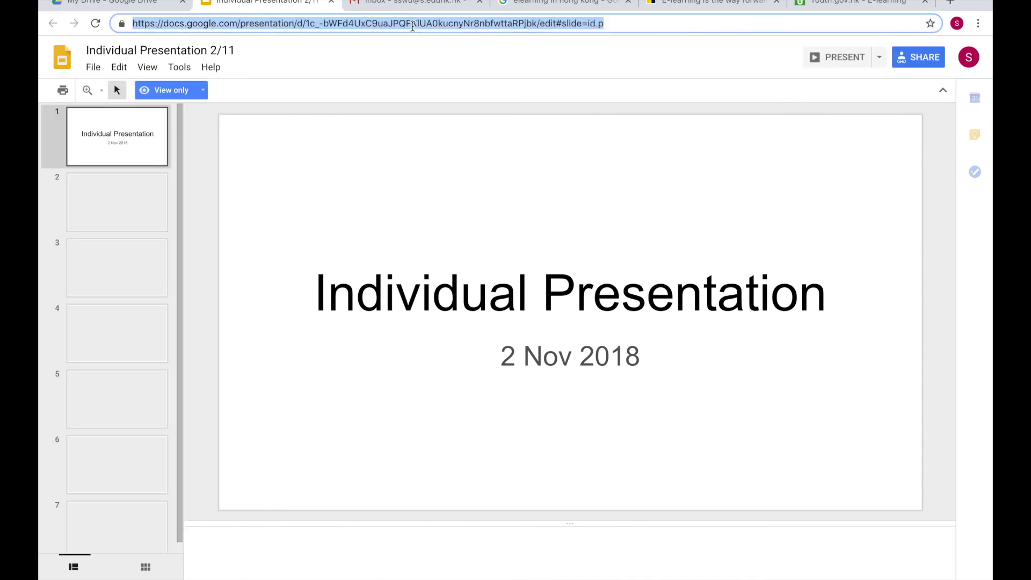
pyautogui.rightClick(413, 26)
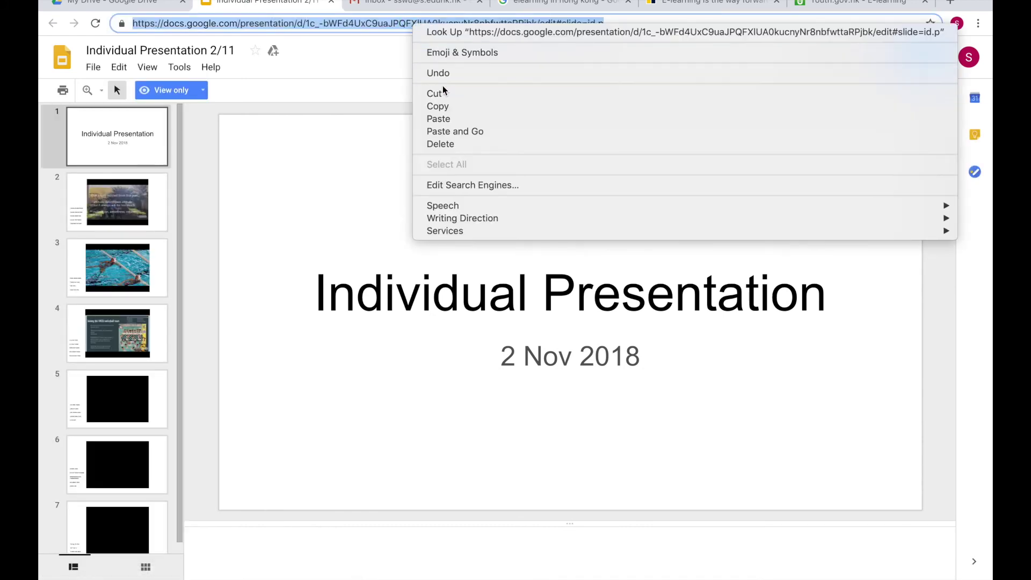
pyautogui.click(446, 106)
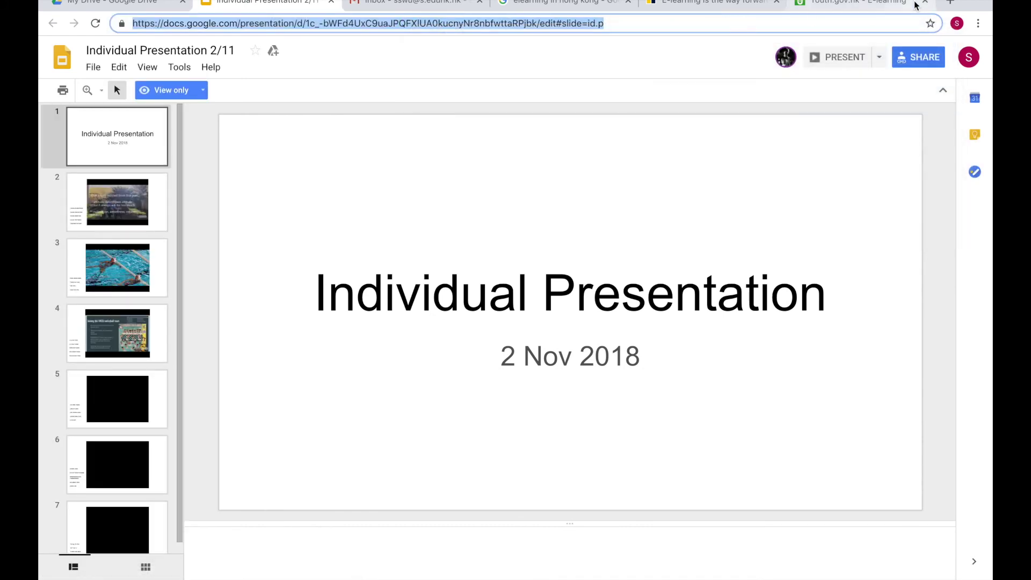
pyautogui.click(951, 3)
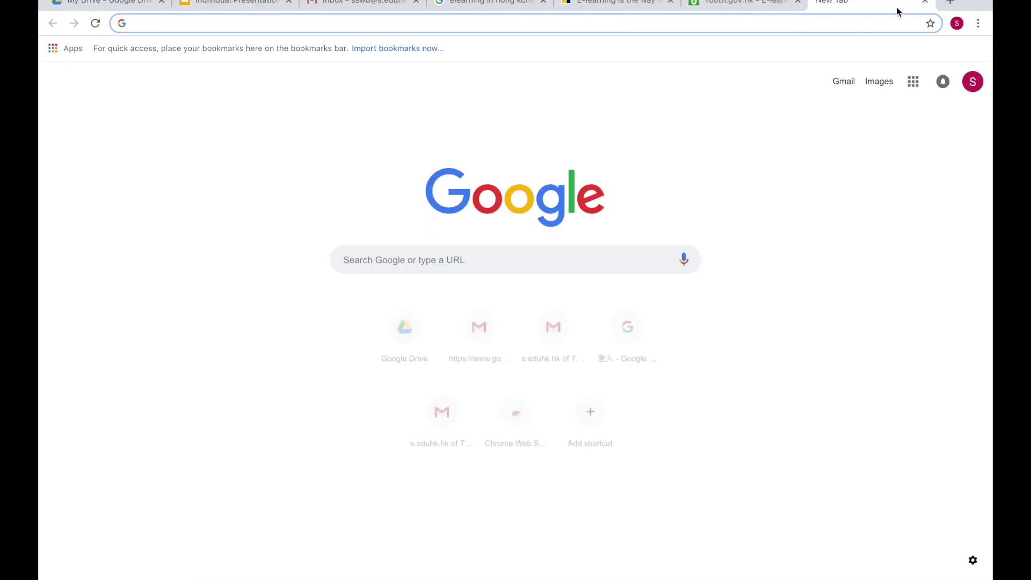
# Paste the copied Individual Presentation 2/11 link into the new tab and load it
pyautogui.rightClick(601, 23)
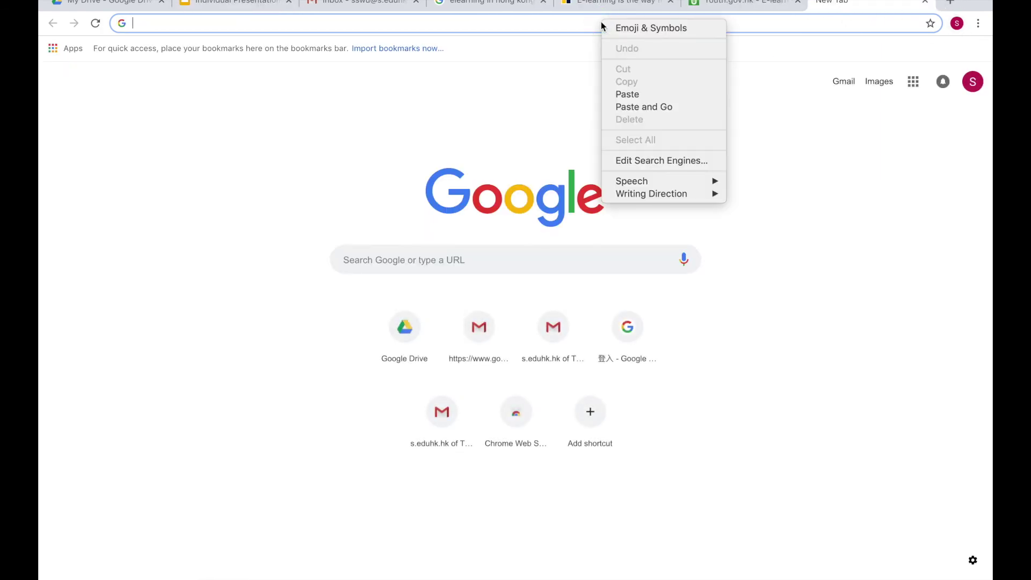
pyautogui.click(650, 93)
pyautogui.press('Return')
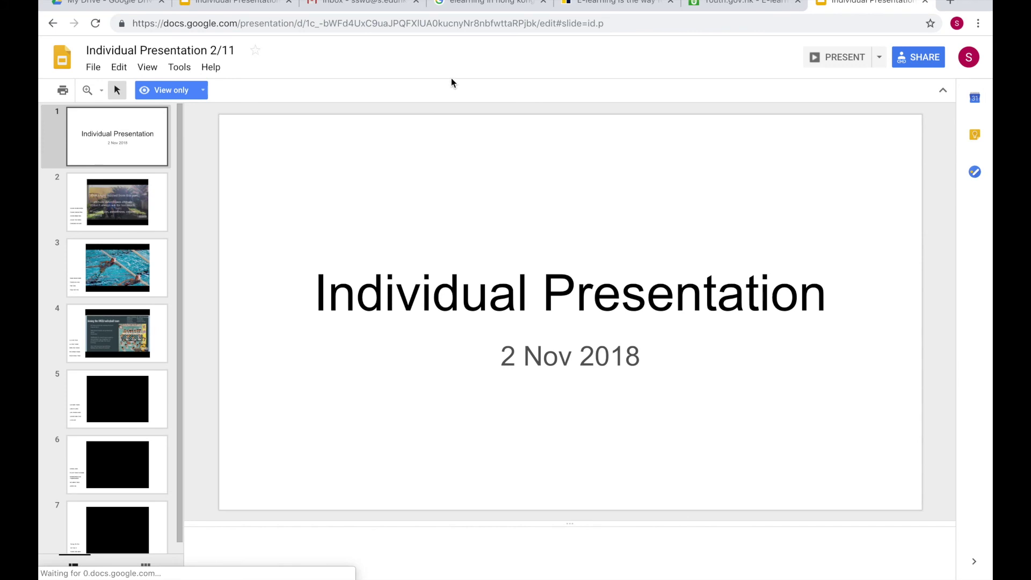
# Copy the presentation link again and select the incognito window's address bar
pyautogui.click(609, 24)
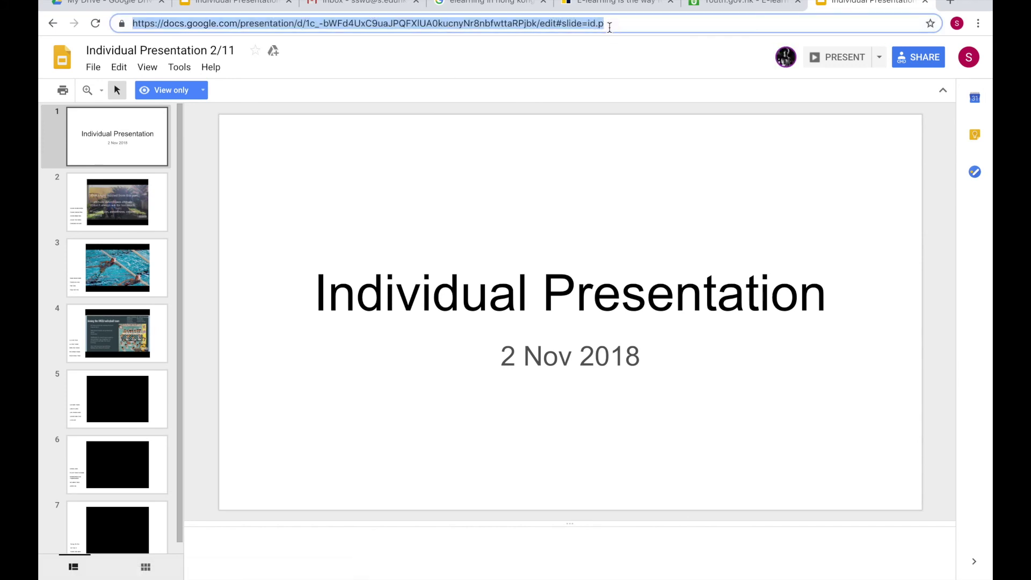
pyautogui.rightClick(492, 23)
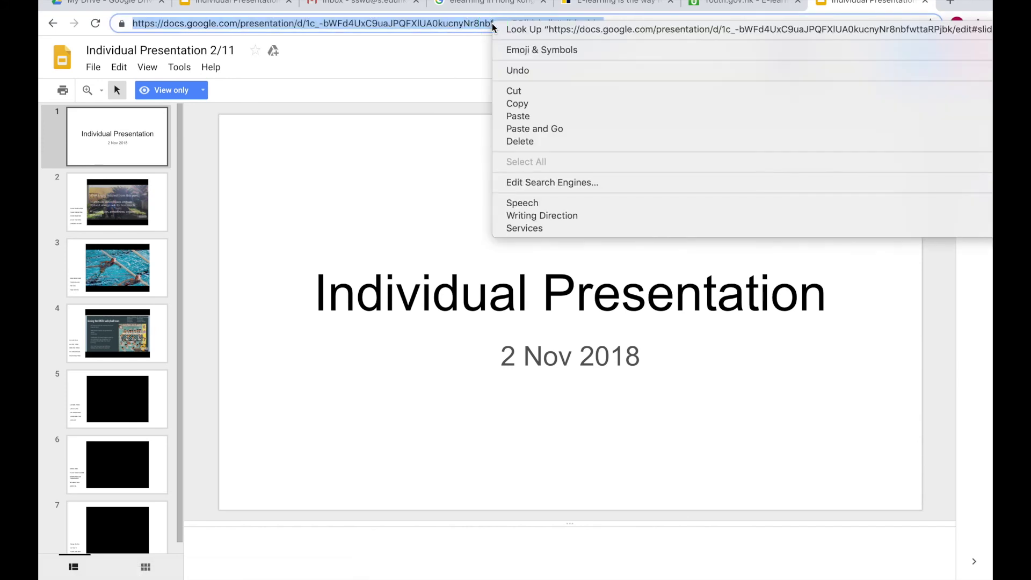
pyautogui.click(524, 106)
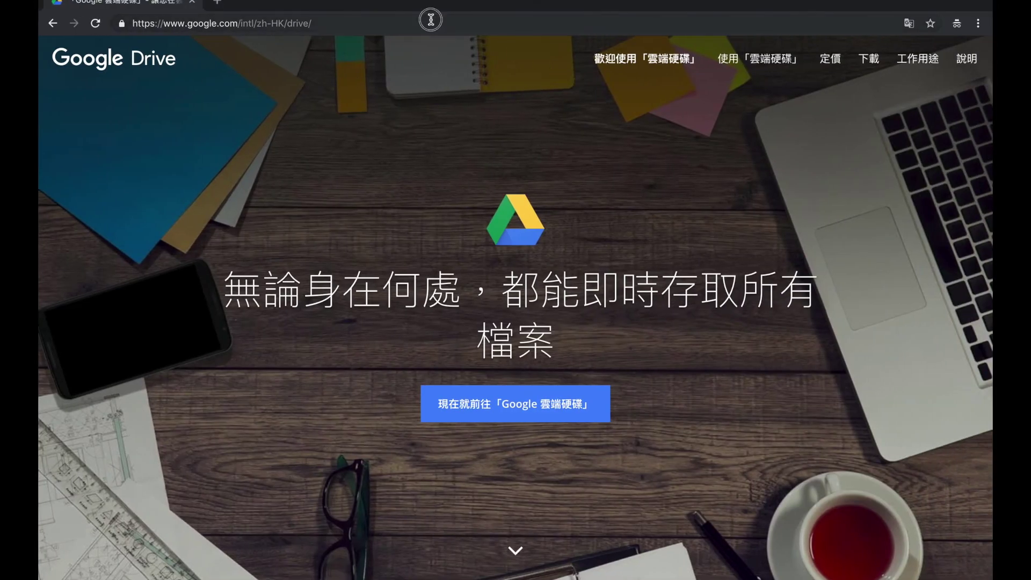
pyautogui.click(431, 20)
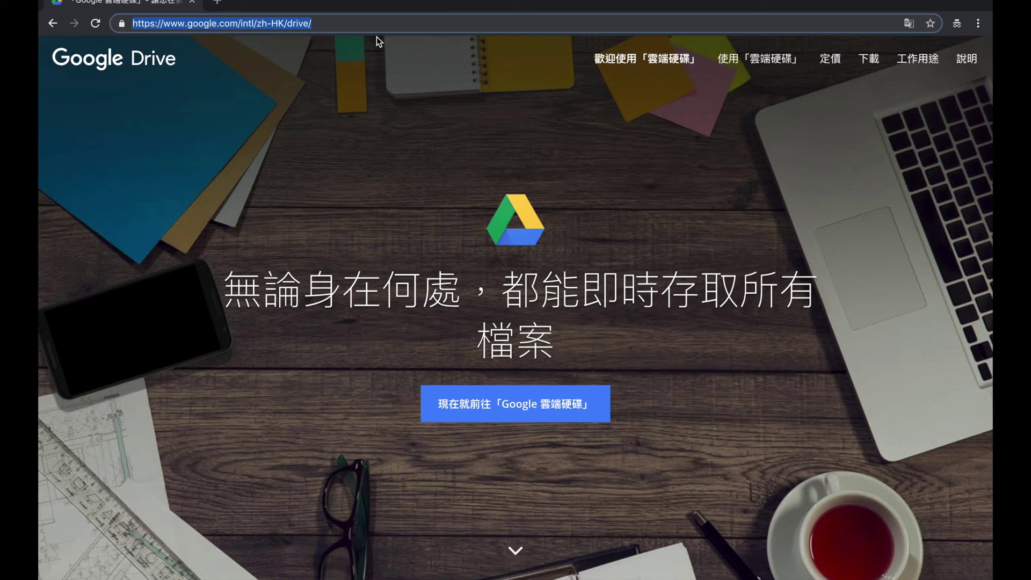
# Paste the Individual Presentation 2/11 link over the incognito Drive address and load it
pyautogui.rightClick(276, 21)
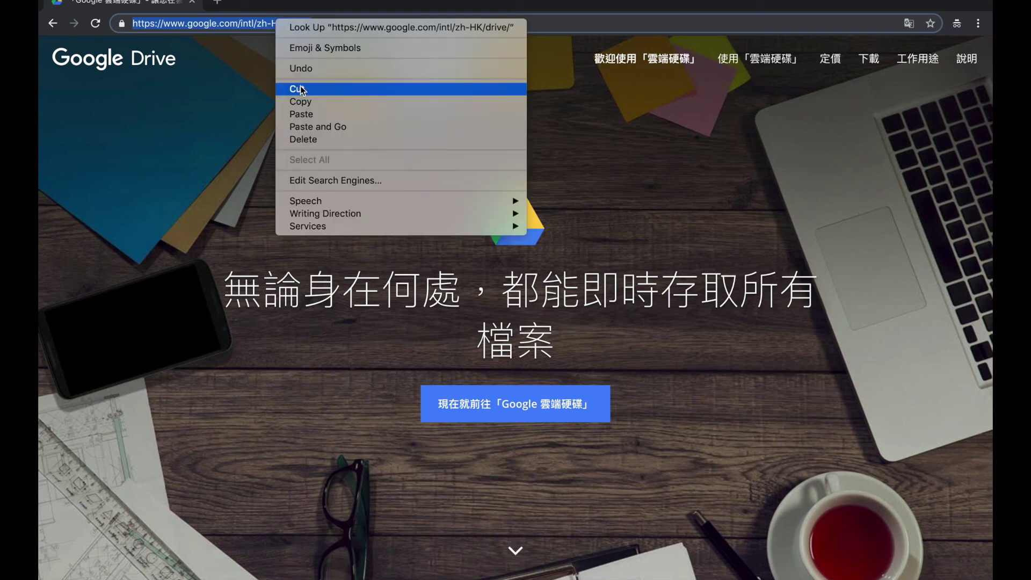
pyautogui.click(313, 114)
pyautogui.press('Return')
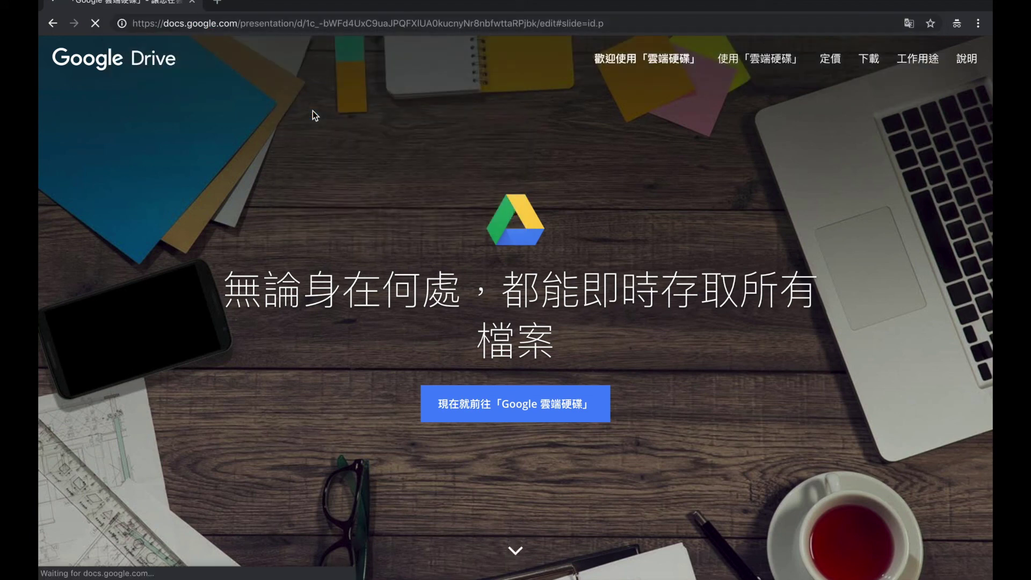